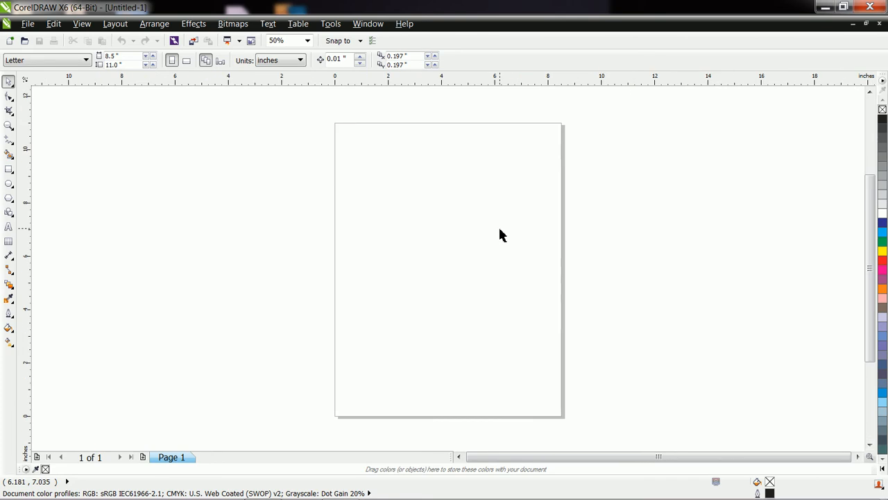
{"action": "left_click", "coordinate": [9, 126]}
{"action": "left_click", "coordinate": [467, 289]}
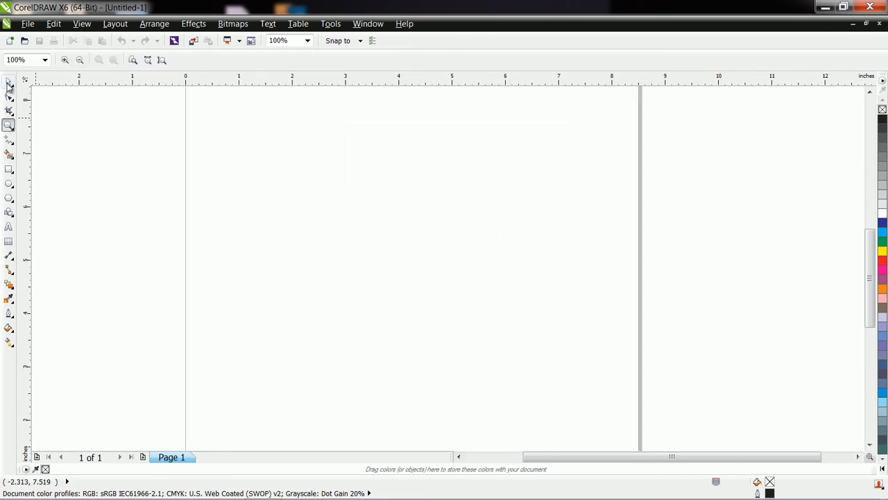
{"action": "left_click", "coordinate": [9, 83]}
{"action": "left_click", "coordinate": [9, 184]}
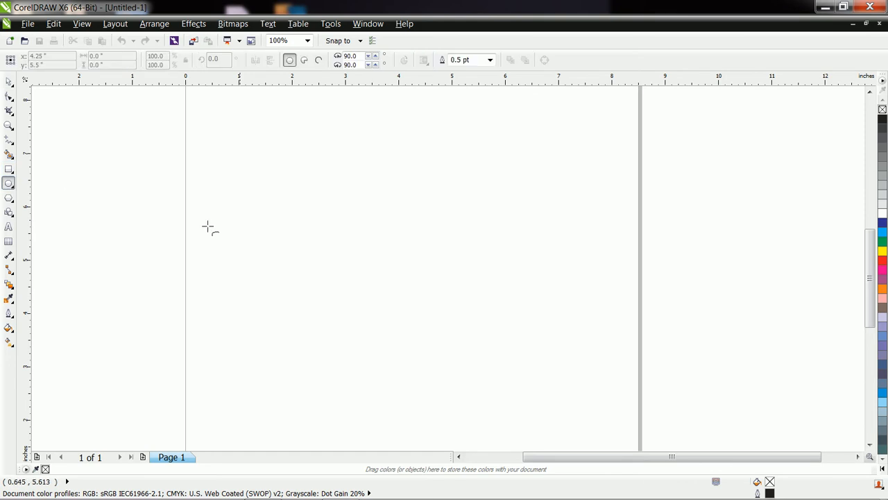
{"action": "left_click_drag", "start_coordinate": [324, 217], "coordinate": [419, 315]}
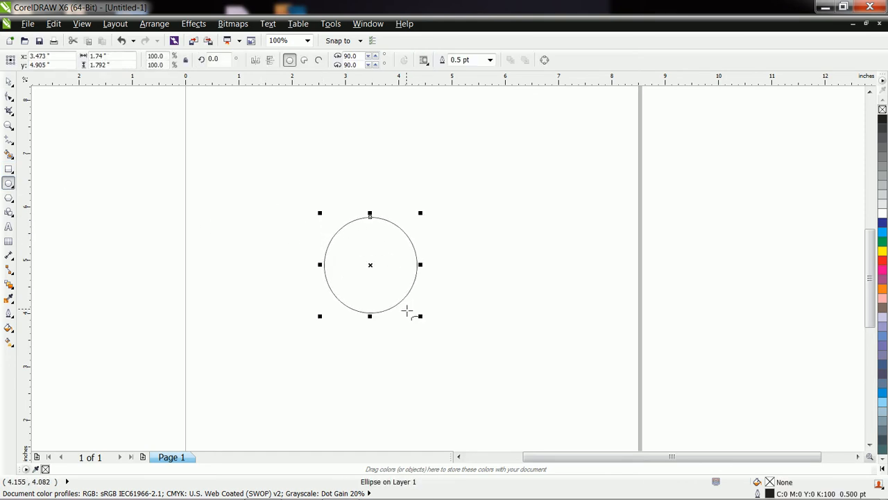
{"action": "key", "text": "Delete"}
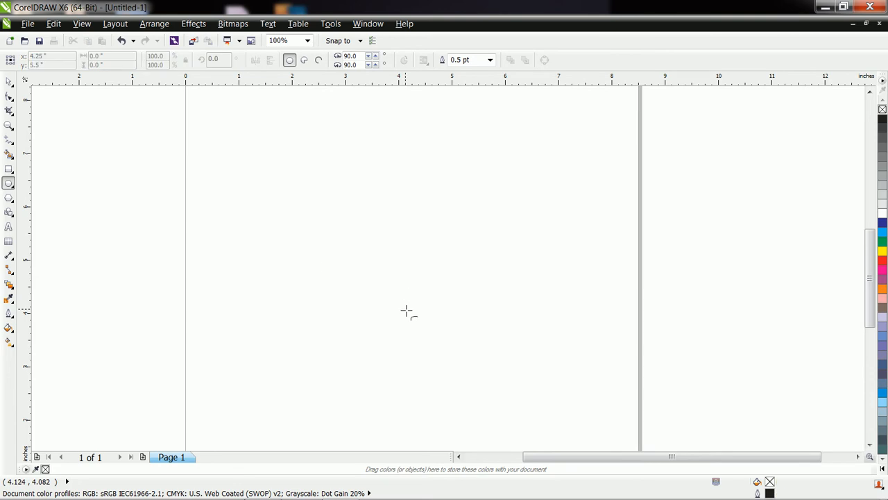
- Draw a polygon about 2.5 by 2.4 inches in the middle of the page and set it to 10 sides
{"action": "left_click", "coordinate": [9, 198]}
{"action": "left_click_drag", "start_coordinate": [320, 188], "coordinate": [461, 324]}
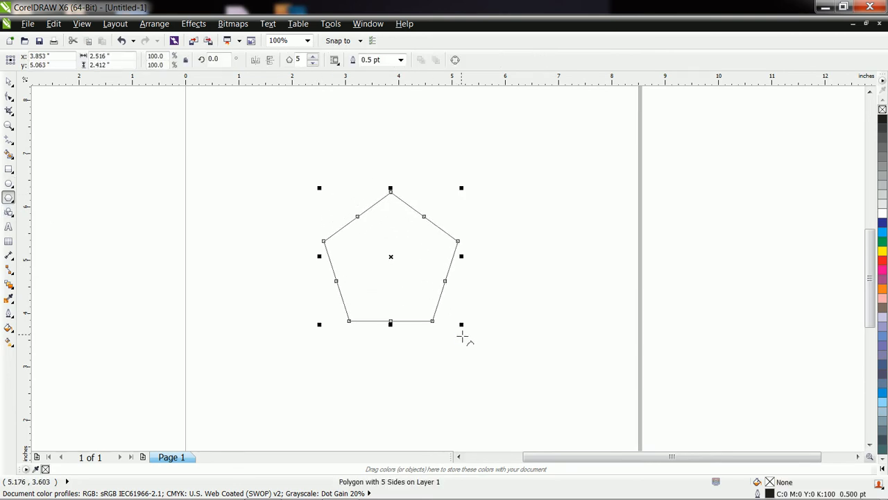
{"action": "left_click", "coordinate": [312, 58]}
{"action": "left_click", "coordinate": [312, 58]}
{"action": "left_click", "coordinate": [312, 58]}
{"action": "left_click", "coordinate": [312, 58]}
{"action": "left_click", "coordinate": [312, 58]}
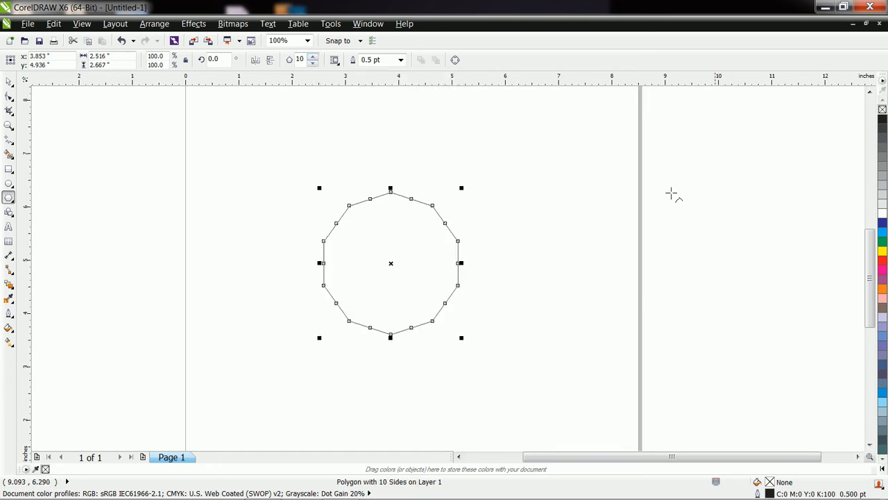
- Fill the ten-sided polygon with magenta (C:0 M:100 Y:0 K:0)
{"action": "left_click", "coordinate": [882, 250]}
{"action": "left_click", "coordinate": [883, 241]}
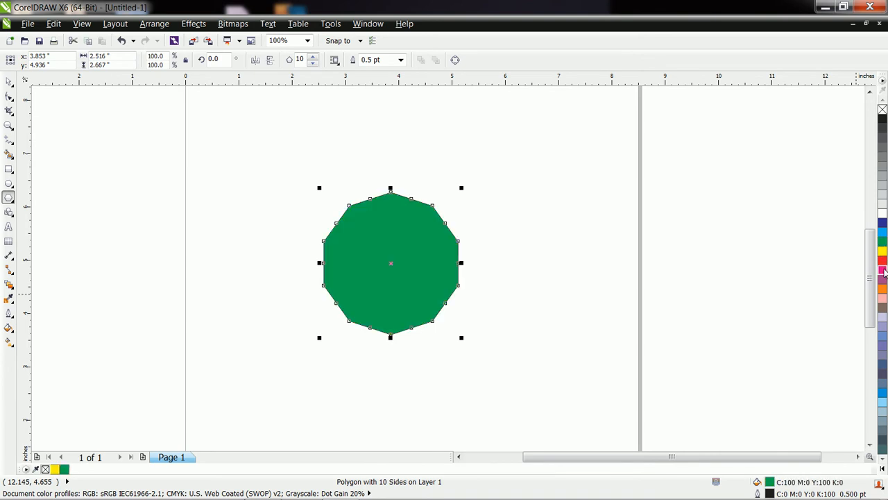
{"action": "left_click", "coordinate": [882, 269]}
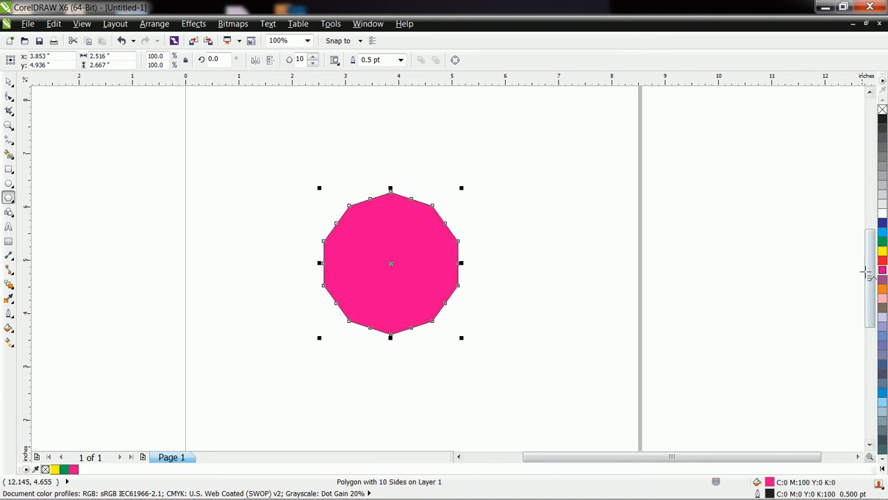
- Apply a push-and-pull distortion with amplitude -200 to the magenta polygon, starting from its centre
{"action": "left_click", "coordinate": [11, 293]}
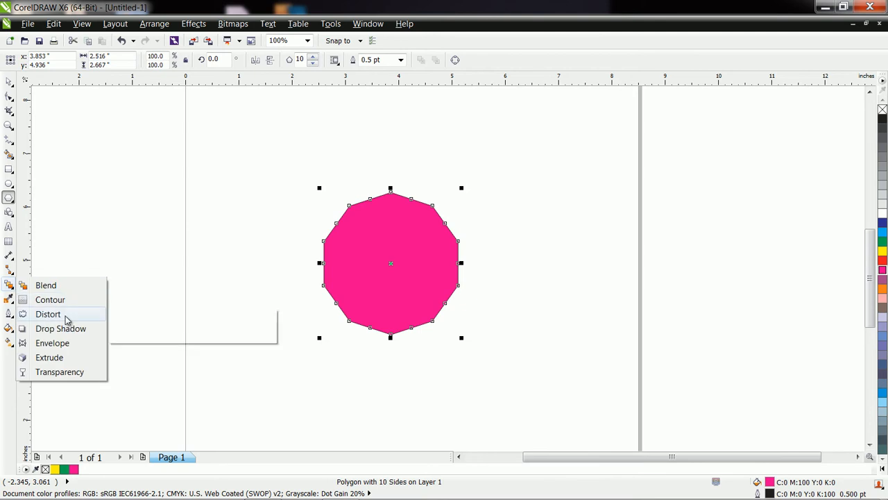
{"action": "left_click", "coordinate": [49, 314]}
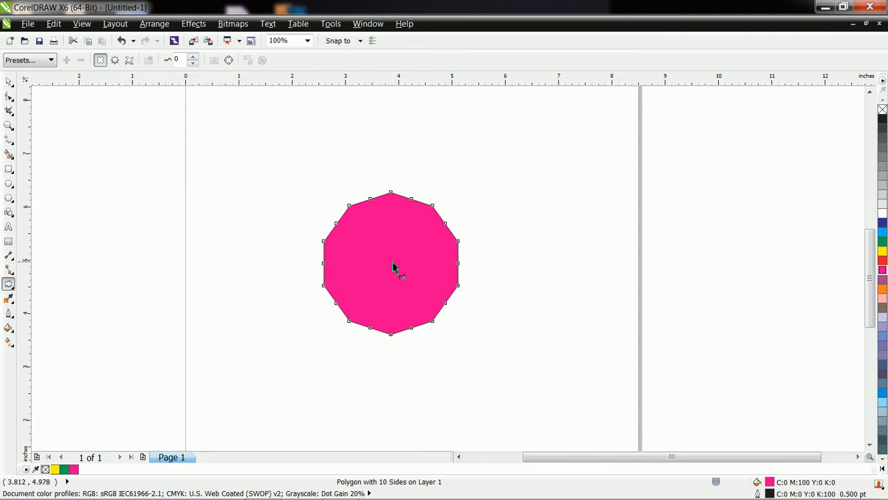
{"action": "left_click_drag", "start_coordinate": [390, 267], "coordinate": [169, 265]}
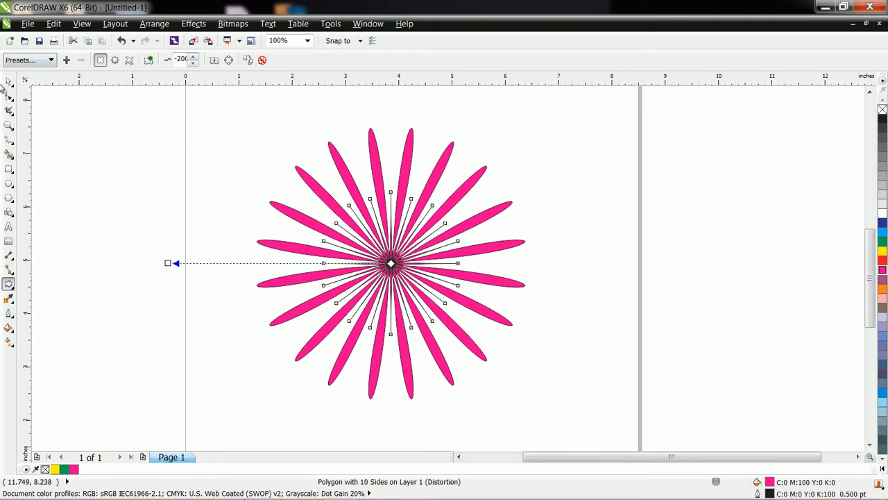
- Set the magenta flower's outline width to None and deselect the flower
{"action": "left_click", "coordinate": [8, 81]}
{"action": "left_click", "coordinate": [400, 60]}
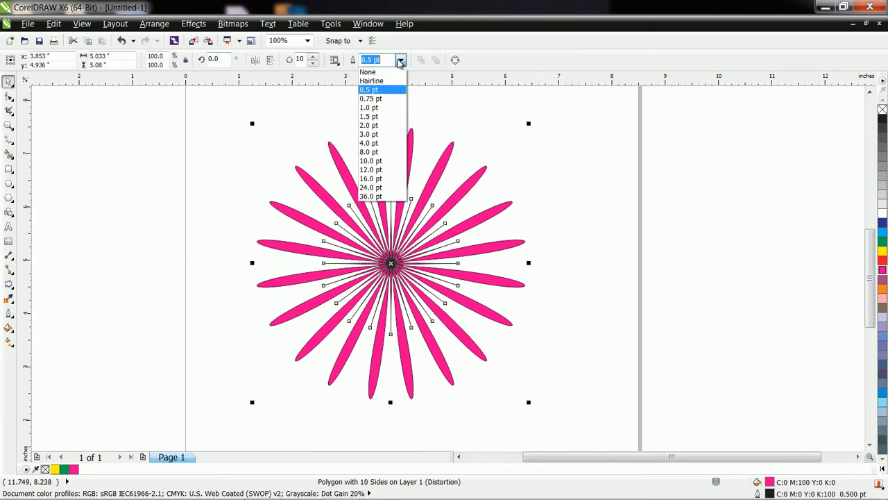
{"action": "left_click", "coordinate": [371, 73]}
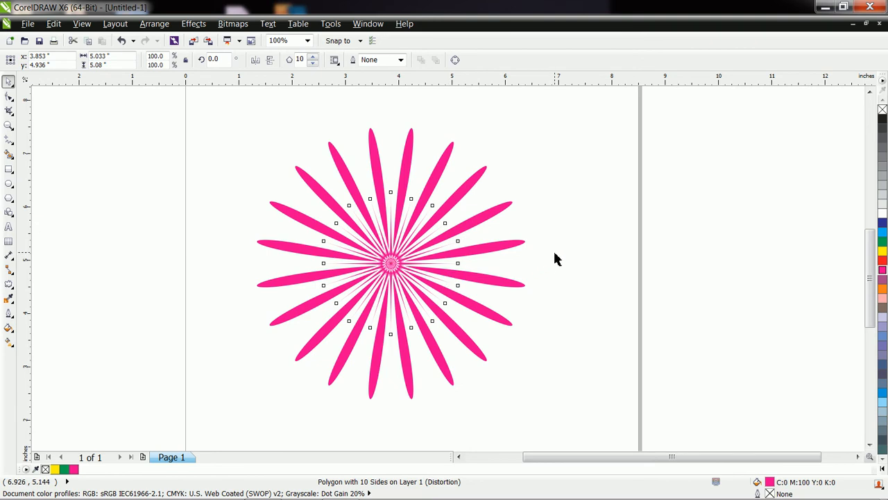
{"action": "left_click", "coordinate": [555, 259]}
- Examine the overlapping pattern at the centre of the magenta flower at high magnification
{"action": "scroll", "coordinate": [400, 270], "scroll_direction": "down", "scroll_amount": 2}
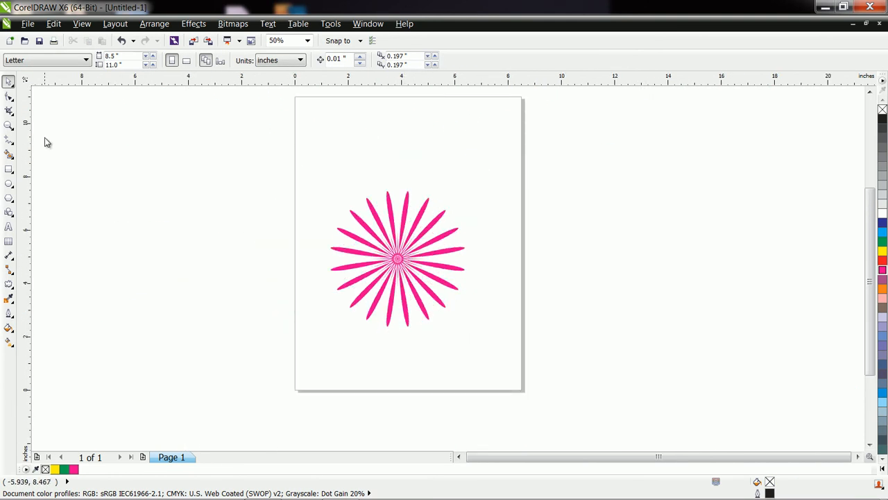
{"action": "left_click", "coordinate": [9, 125]}
{"action": "left_click_drag", "start_coordinate": [324, 189], "coordinate": [527, 342]}
{"action": "left_click_drag", "start_coordinate": [305, 184], "coordinate": [471, 317]}
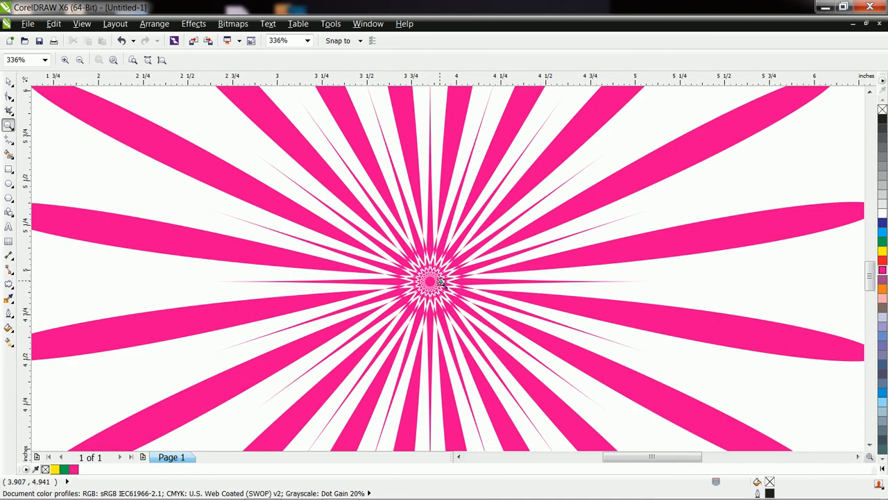
{"action": "left_click", "coordinate": [439, 284]}
{"action": "left_click", "coordinate": [439, 284]}
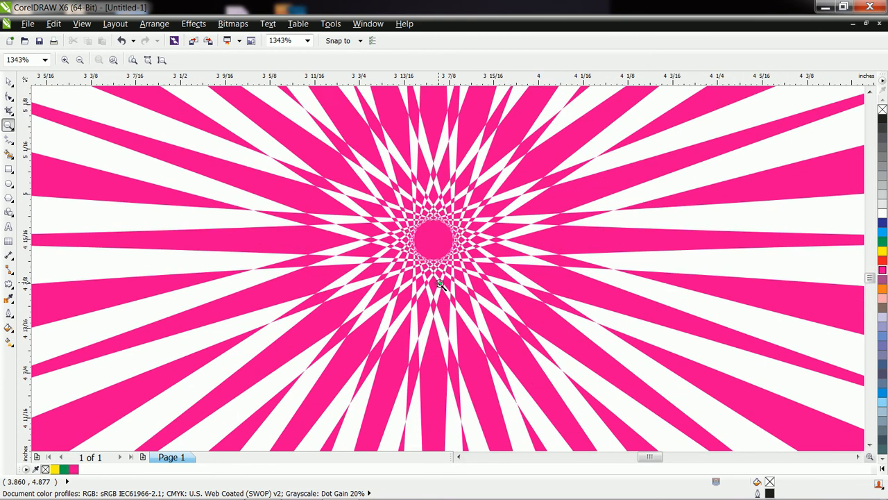
{"action": "scroll", "coordinate": [443, 269], "scroll_direction": "up", "scroll_amount": 3}
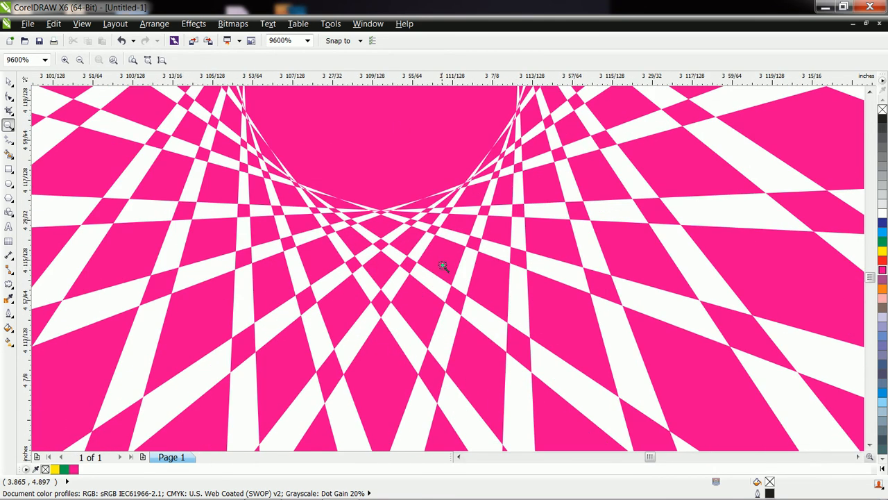
{"action": "right_click", "coordinate": [242, 170]}
{"action": "right_click", "coordinate": [347, 198]}
{"action": "right_click", "coordinate": [352, 200]}
{"action": "right_click", "coordinate": [355, 201]}
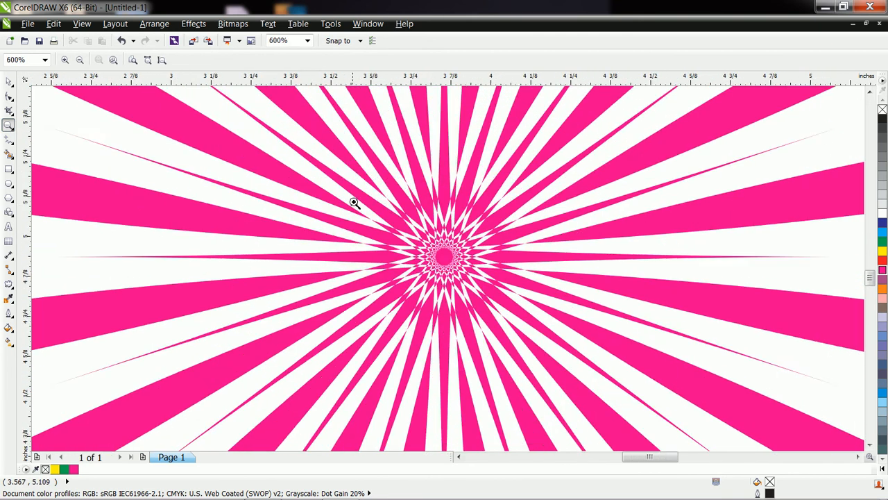
{"action": "right_click", "coordinate": [355, 200]}
{"action": "right_click", "coordinate": [356, 199]}
{"action": "right_click", "coordinate": [356, 199]}
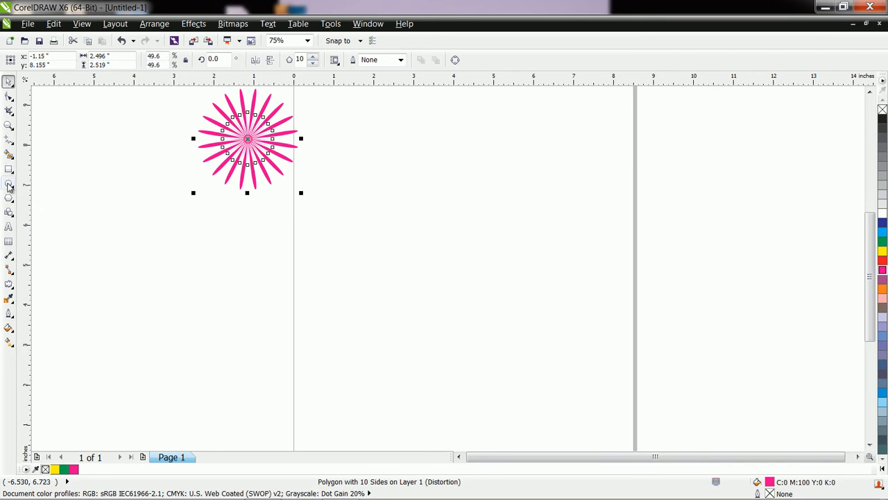
{"action": "left_click", "coordinate": [8, 183]}
{"action": "left_click_drag", "start_coordinate": [414, 202], "coordinate": [514, 309]}
{"action": "key", "text": "Delete"}
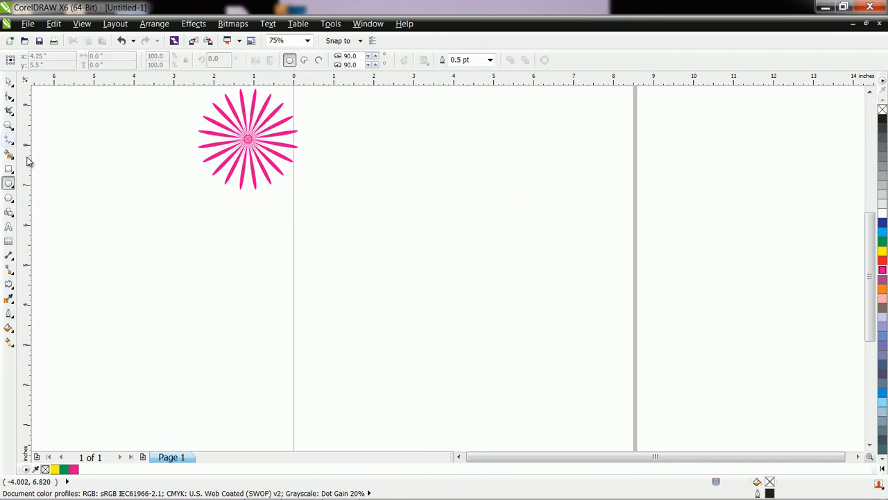
- Draw a polygon about 2.9 by 2.3 inches mid-page, set it to 8 sides, and fill it with blue (C:60 M:40 Y:0 K:0)
{"action": "left_click", "coordinate": [8, 198]}
{"action": "left_click_drag", "start_coordinate": [387, 188], "coordinate": [514, 292]}
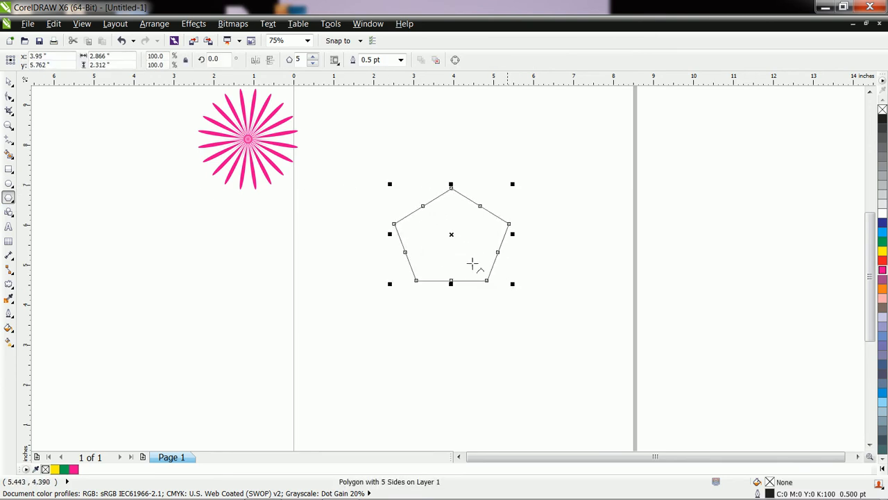
{"action": "left_click", "coordinate": [312, 57]}
{"action": "left_click", "coordinate": [312, 57]}
{"action": "left_click", "coordinate": [312, 57]}
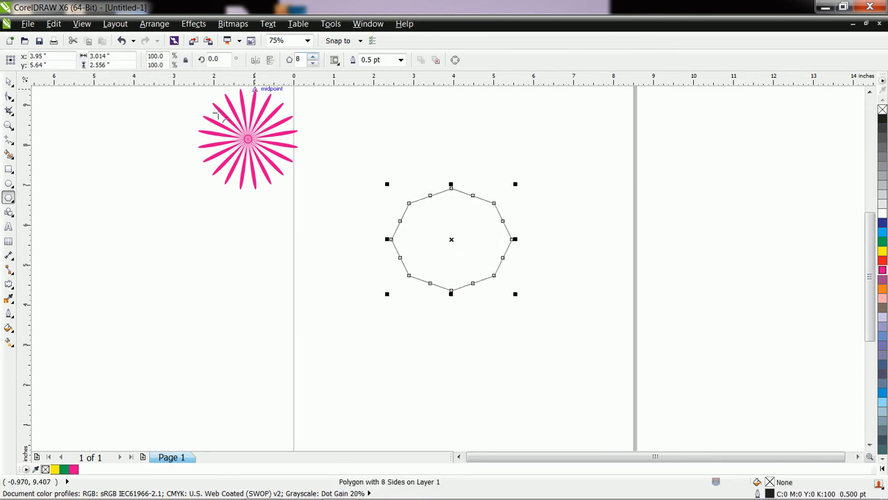
{"action": "left_click", "coordinate": [882, 337]}
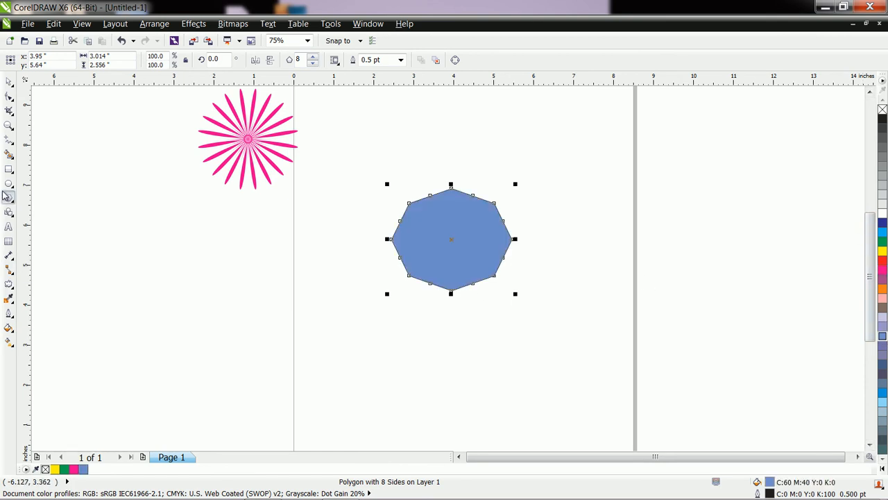
- Distort the blue octagon from its centre with a push-and-pull distortion of amplitude 102, forming a spiky star
{"action": "left_click", "coordinate": [9, 288]}
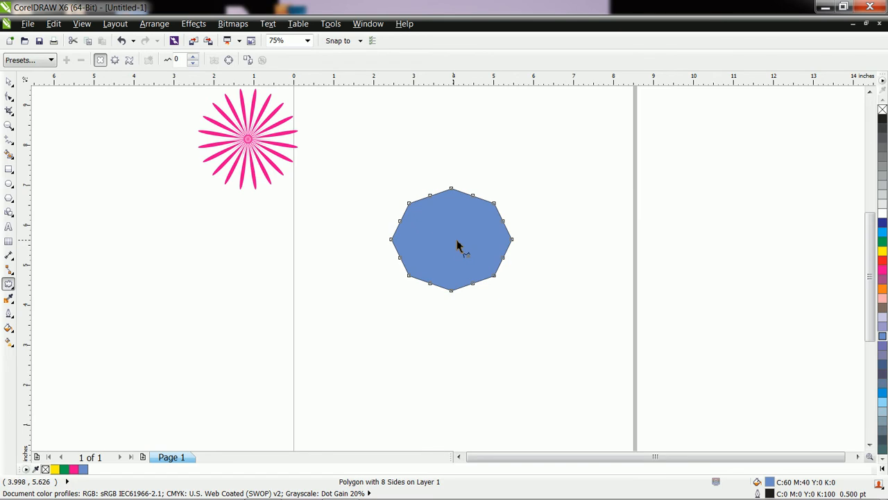
{"action": "left_click_drag", "start_coordinate": [456, 245], "coordinate": [429, 249]}
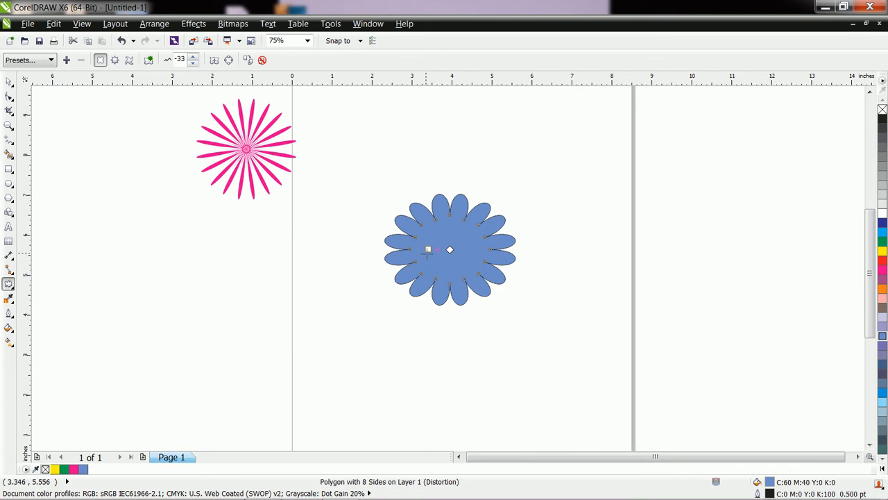
{"action": "left_click_drag", "start_coordinate": [428, 249], "coordinate": [521, 242]}
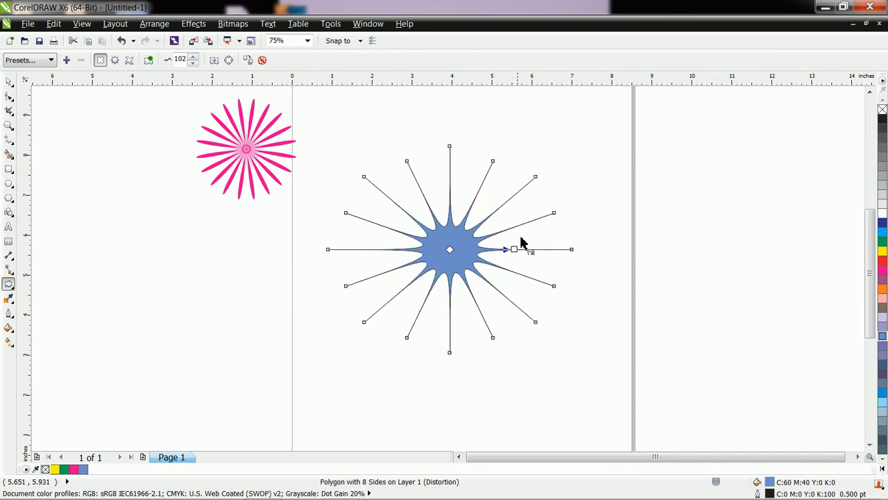
- Fill the spiky star with cyan and place a red-filled copy exactly on top of it
{"action": "left_click", "coordinate": [881, 232]}
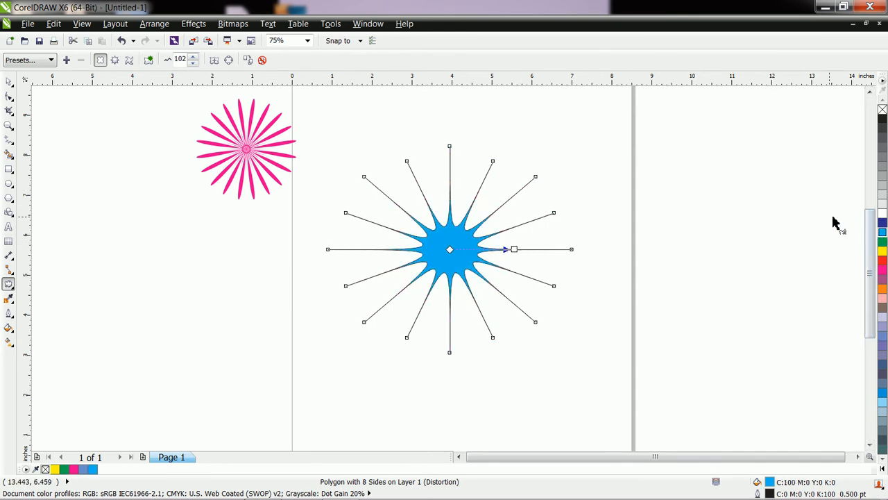
{"action": "left_click", "coordinate": [883, 260]}
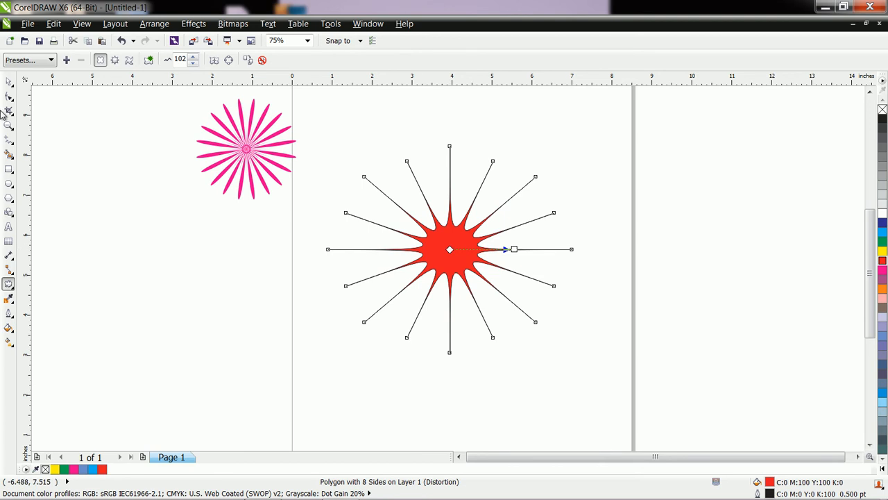
- Rotate the red star copy about its centre to 347 degrees so the cyan spikes lie between the red ones
{"action": "left_click", "coordinate": [8, 81]}
{"action": "left_click", "coordinate": [446, 253]}
{"action": "left_click_drag", "start_coordinate": [577, 142], "coordinate": [608, 174]}
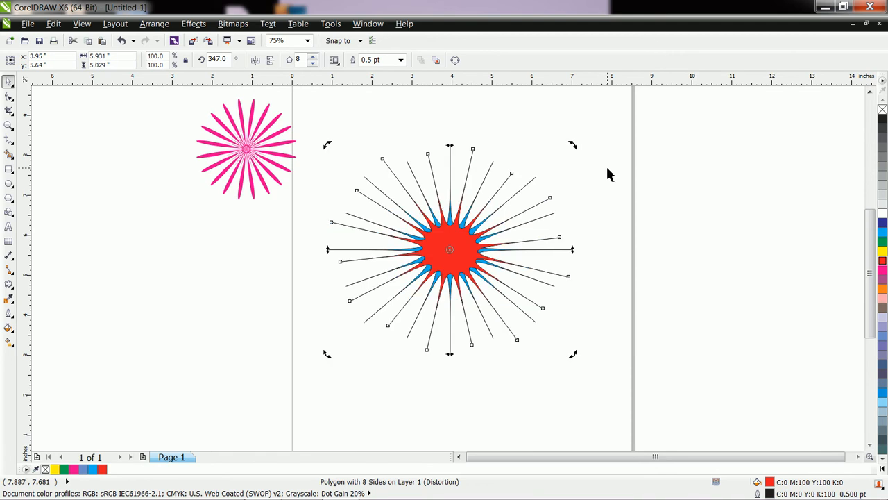
{"action": "left_click", "coordinate": [611, 260]}
- Remove the outlines from both the red and cyan stars together and inspect the two-colour burst up close
{"action": "left_click_drag", "start_coordinate": [349, 152], "coordinate": [634, 386]}
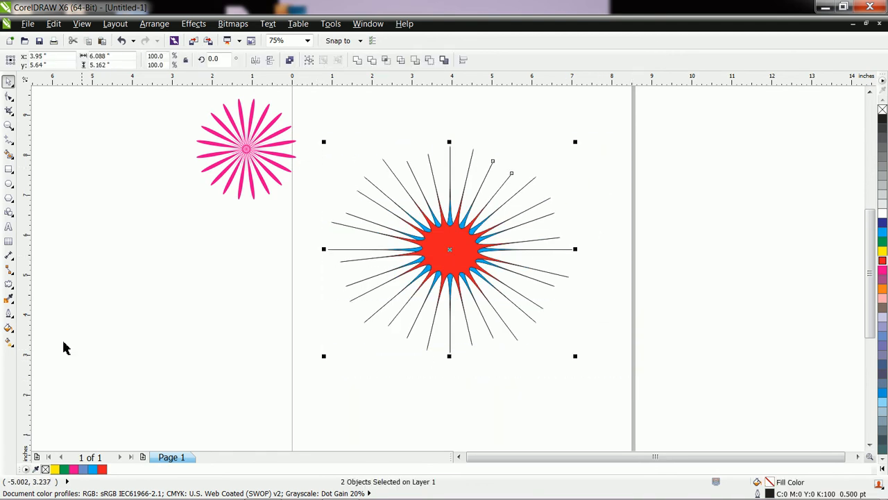
{"action": "left_click", "coordinate": [9, 285]}
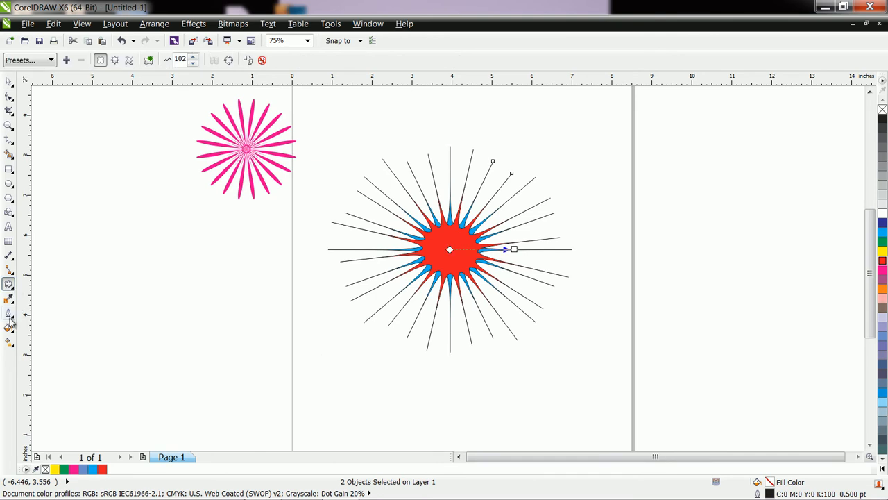
{"action": "left_click", "coordinate": [9, 313]}
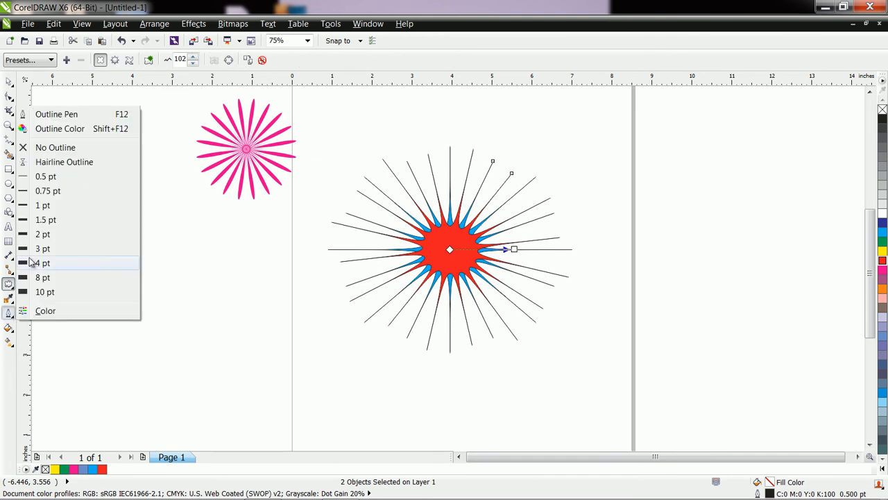
{"action": "left_click", "coordinate": [63, 147]}
{"action": "scroll", "coordinate": [446, 237], "scroll_direction": "down", "scroll_amount": 6}
{"action": "scroll", "coordinate": [446, 237], "scroll_direction": "up", "scroll_amount": 2}
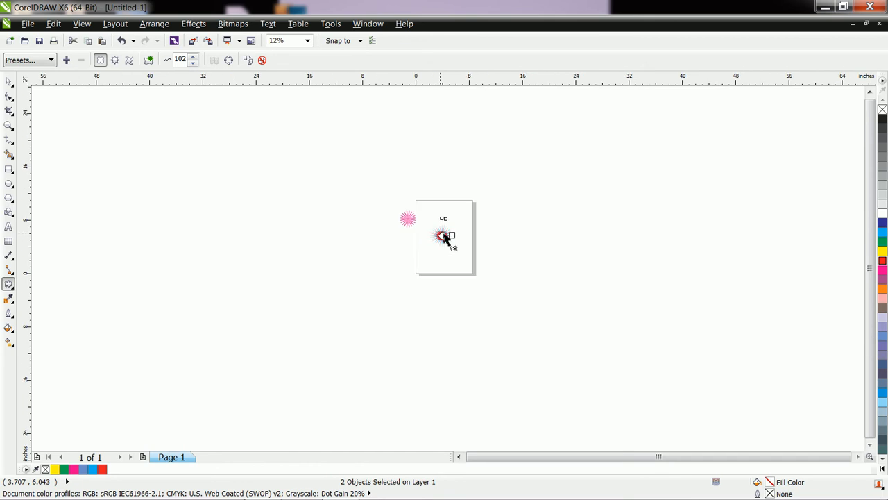
{"action": "left_click", "coordinate": [9, 125]}
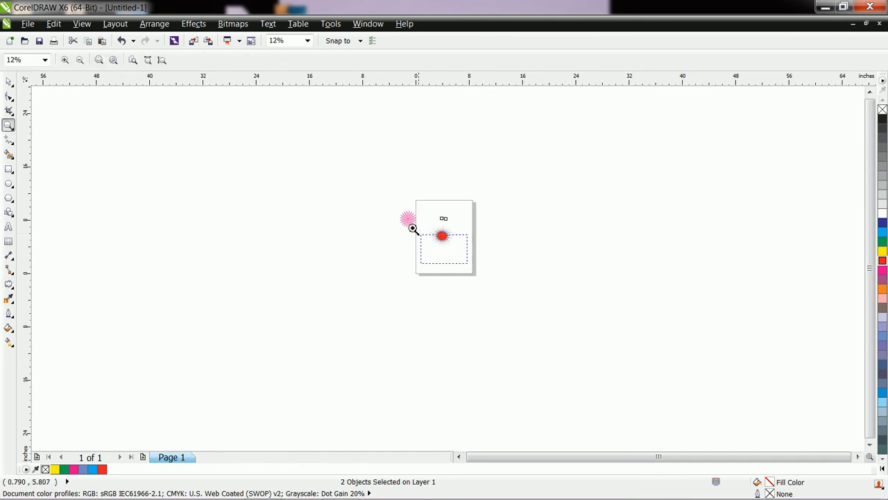
{"action": "left_click_drag", "start_coordinate": [445, 250], "coordinate": [397, 205]}
{"action": "key", "text": "shift+F2"}
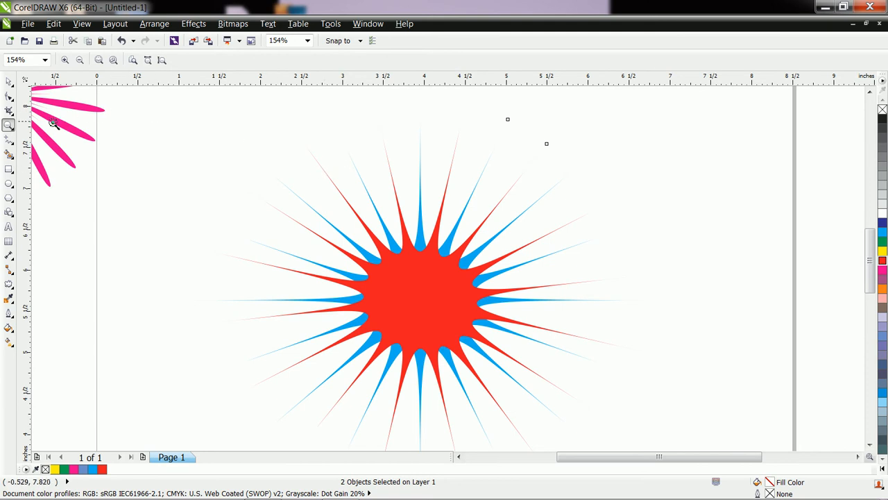
- Move the red and cyan burst off the page, placing it below the pink flower
{"action": "left_click", "coordinate": [9, 82]}
{"action": "scroll", "coordinate": [471, 312], "scroll_direction": "down", "scroll_amount": 2}
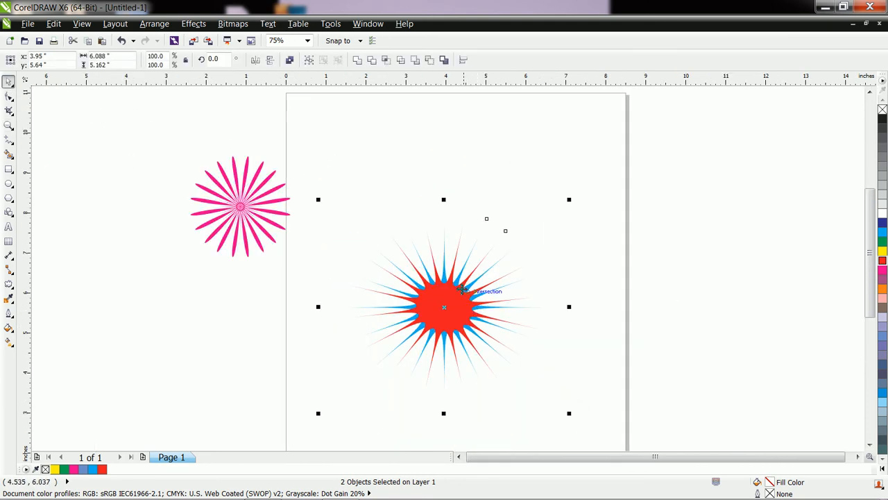
{"action": "left_click_drag", "start_coordinate": [456, 308], "coordinate": [211, 353]}
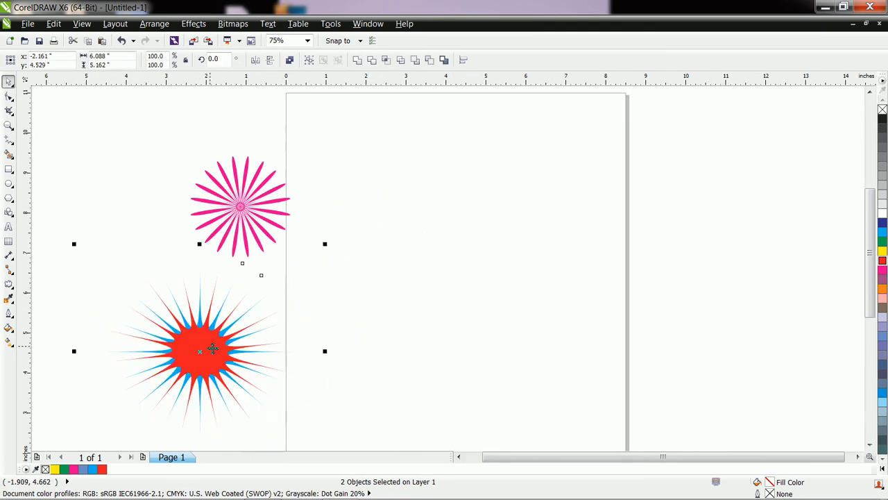
- Draw a rectangle about 3.7 by 2.5 inches in the upper half of the page and fill it with orange
{"action": "left_click", "coordinate": [11, 201]}
{"action": "left_click", "coordinate": [13, 203]}
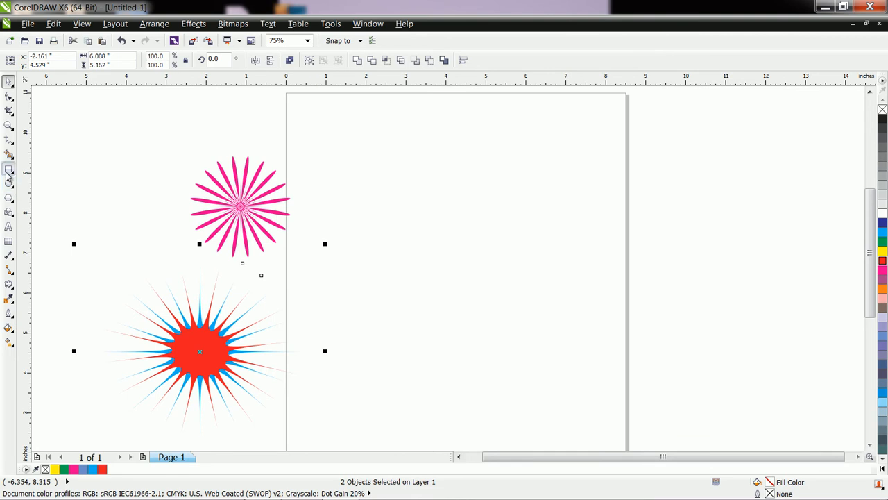
{"action": "left_click", "coordinate": [9, 170]}
{"action": "left_click_drag", "start_coordinate": [393, 199], "coordinate": [541, 299]}
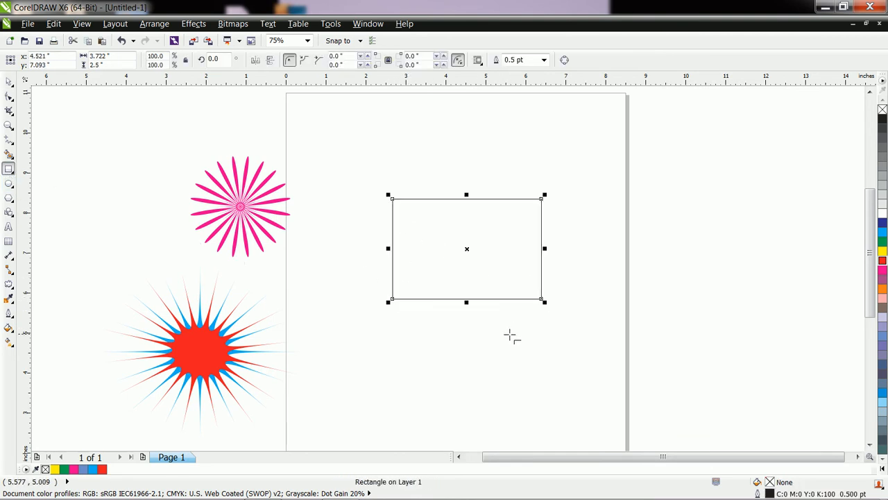
{"action": "left_click", "coordinate": [882, 289]}
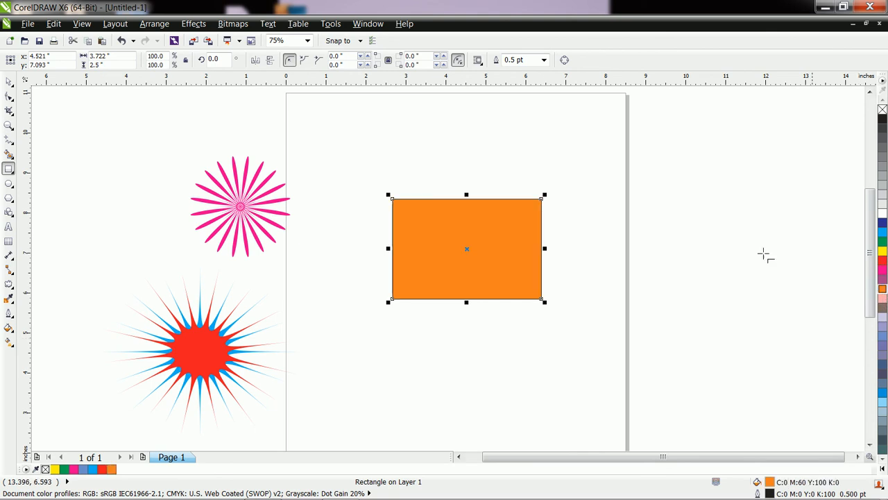
- Apply a zipper distortion from the orange rectangle's centre with amplitude 64 and frequency 89
{"action": "left_click", "coordinate": [9, 286]}
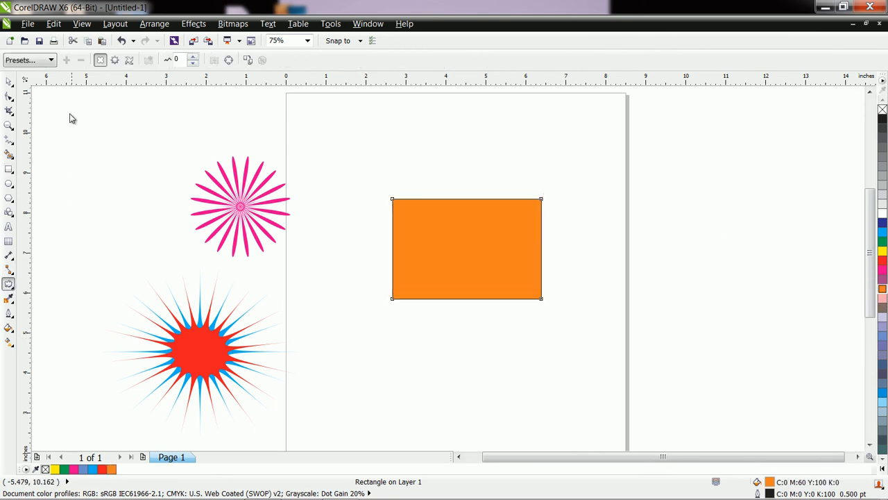
{"action": "left_click", "coordinate": [115, 61]}
{"action": "left_click_drag", "start_coordinate": [467, 250], "coordinate": [390, 243]}
{"action": "left_click_drag", "start_coordinate": [465, 250], "coordinate": [391, 240]}
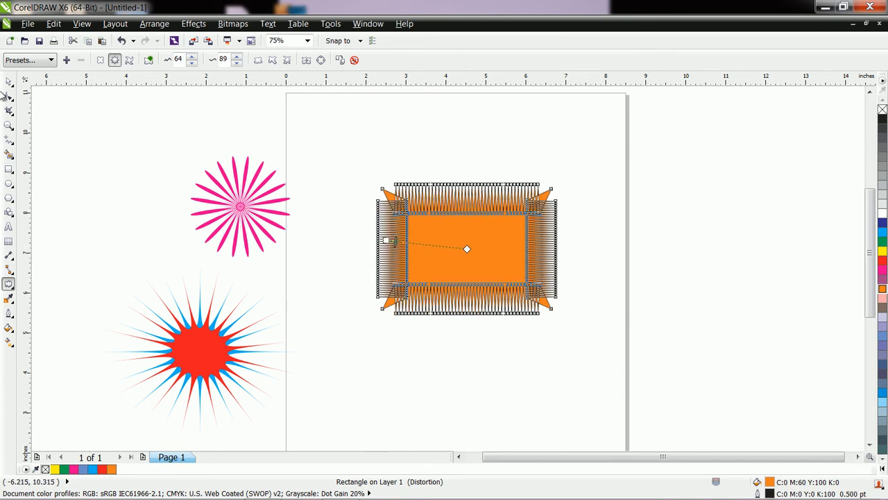
- Remove the outline from the zipper-distorted rectangle and change its fill to red
{"action": "left_click", "coordinate": [9, 83]}
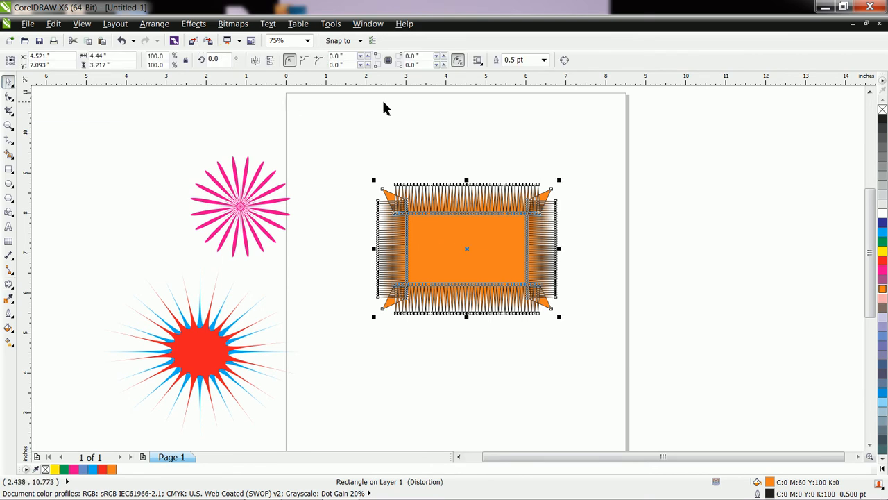
{"action": "left_click", "coordinate": [548, 62]}
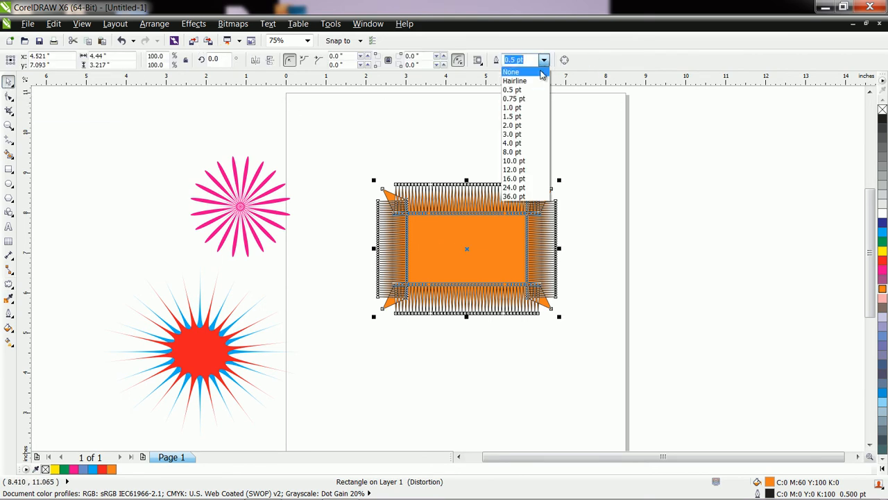
{"action": "left_click", "coordinate": [542, 73]}
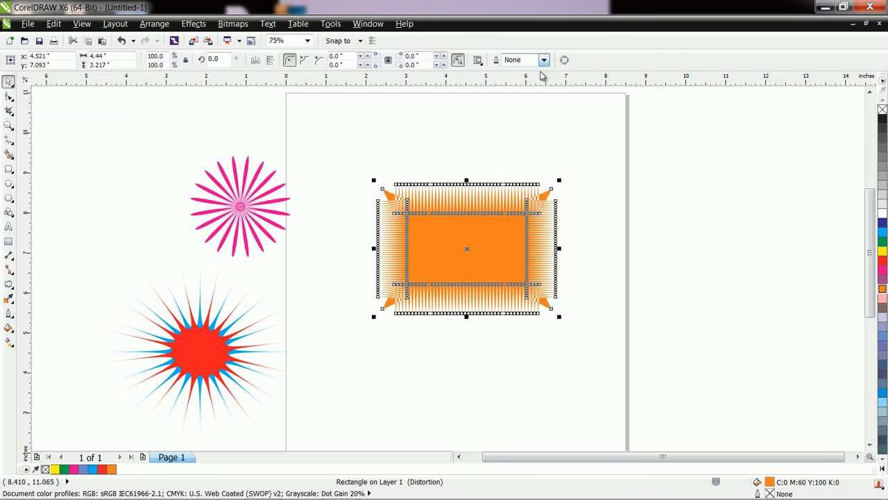
{"action": "left_click", "coordinate": [882, 263]}
{"action": "left_click", "coordinate": [660, 291]}
- Examine the red rectangle's fringed edges and corners up close and as a whole
{"action": "scroll", "coordinate": [558, 254], "scroll_direction": "up", "scroll_amount": 3}
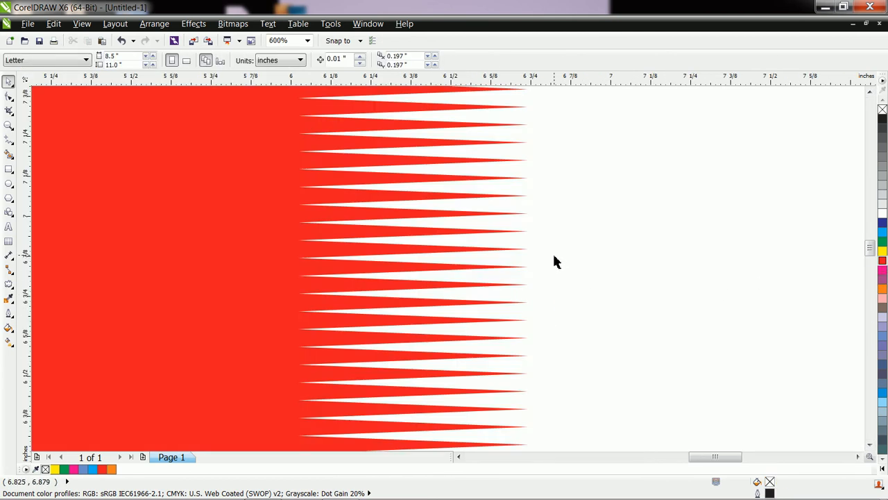
{"action": "scroll", "coordinate": [541, 261], "scroll_direction": "down", "scroll_amount": 3}
{"action": "scroll", "coordinate": [505, 229], "scroll_direction": "down", "scroll_amount": 2}
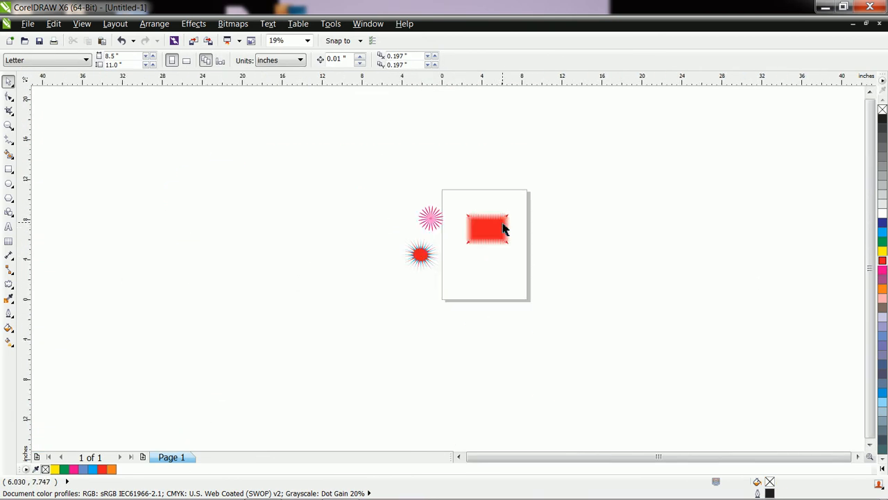
{"action": "left_click", "coordinate": [8, 126]}
{"action": "left_click_drag", "start_coordinate": [458, 203], "coordinate": [549, 262]}
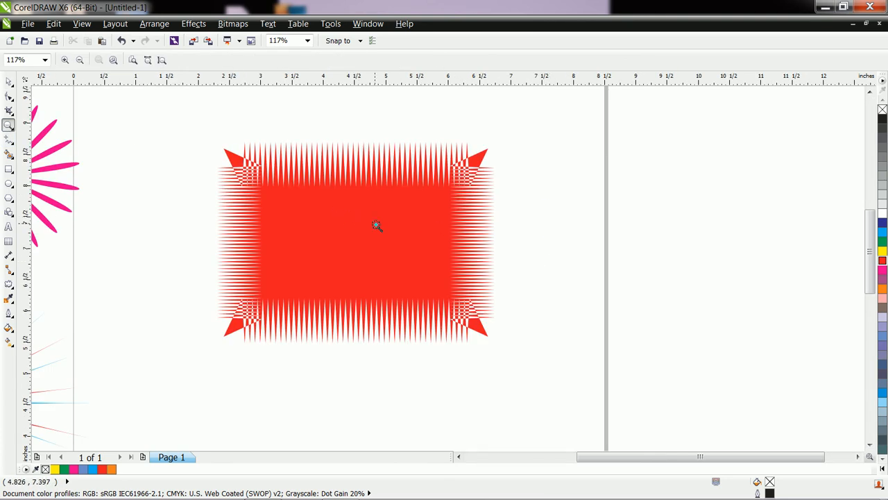
{"action": "left_click", "coordinate": [8, 81]}
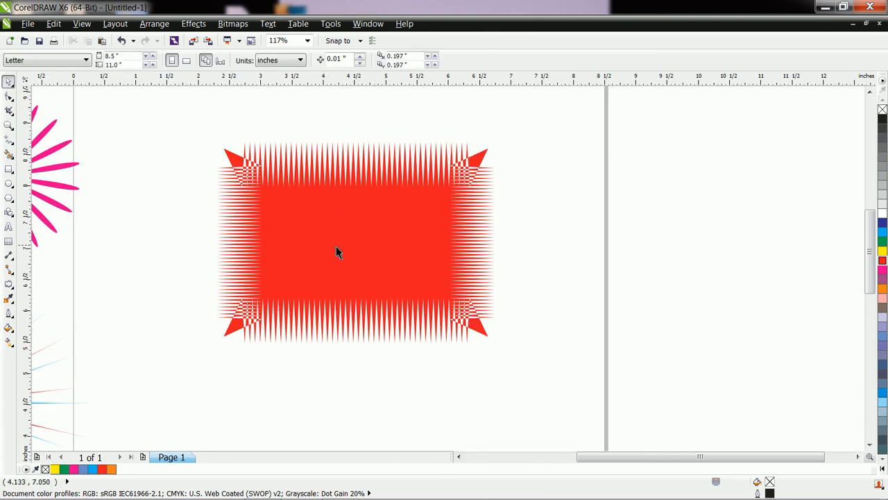
{"action": "left_click", "coordinate": [353, 247]}
{"action": "left_click", "coordinate": [527, 236]}
{"action": "left_click", "coordinate": [401, 248]}
{"action": "left_click", "coordinate": [522, 251]}
{"action": "left_click", "coordinate": [522, 254]}
{"action": "left_click", "coordinate": [404, 254]}
{"action": "left_click", "coordinate": [507, 254]}
- Draw an ellipse about 0.84 by 0.74 inches in the middle of the red shape, filled yellow with no outline
{"action": "left_click", "coordinate": [8, 184]}
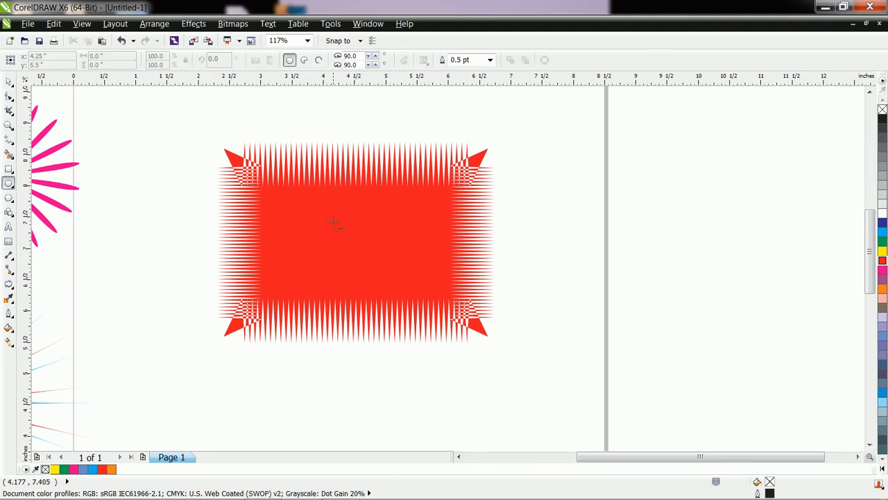
{"action": "left_click_drag", "start_coordinate": [329, 220], "coordinate": [378, 263]}
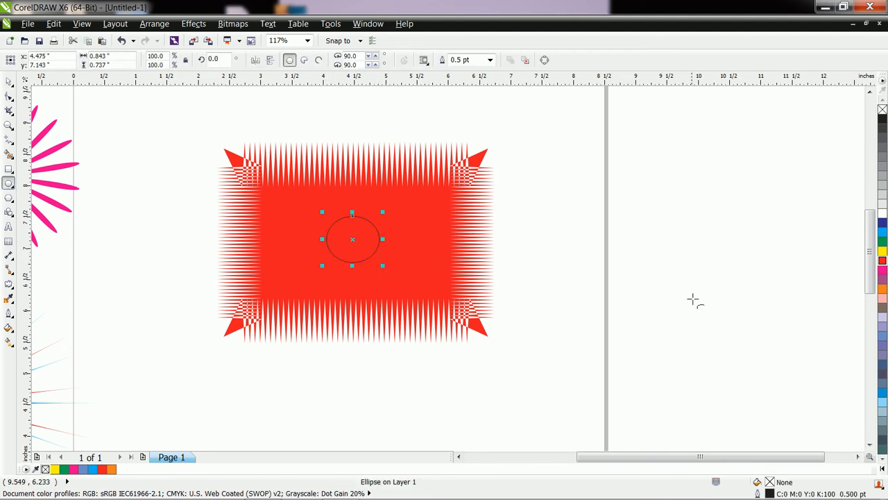
{"action": "left_click", "coordinate": [881, 251]}
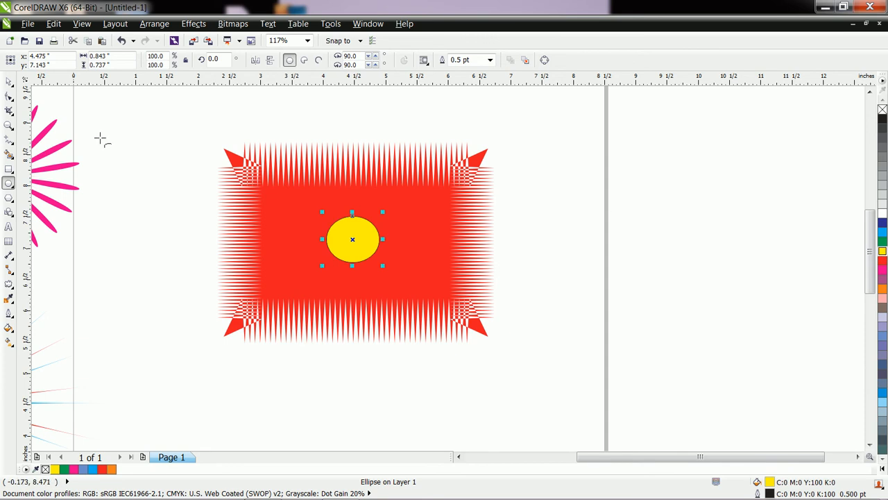
{"action": "left_click", "coordinate": [488, 61]}
{"action": "left_click", "coordinate": [460, 67]}
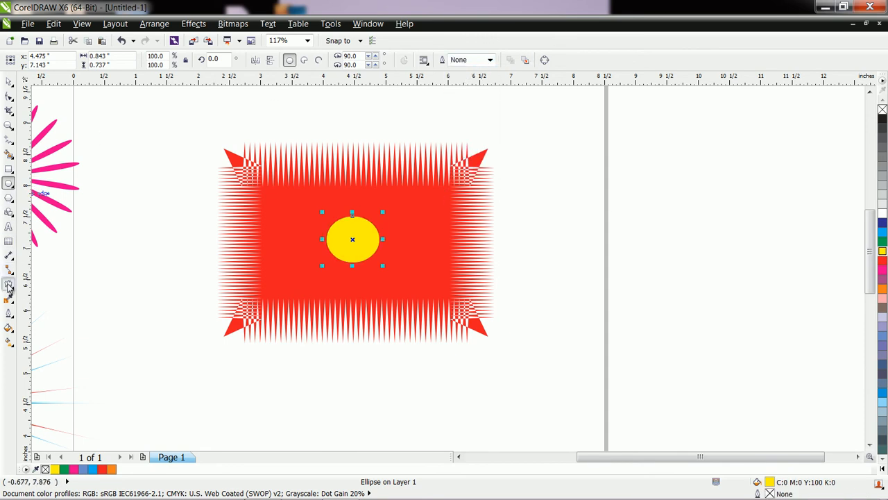
- Apply a zipper distortion to the yellow ellipse with amplitude 19 and frequency 5
{"action": "left_click", "coordinate": [8, 283]}
{"action": "left_click_drag", "start_coordinate": [347, 238], "coordinate": [384, 236]}
{"action": "scroll", "coordinate": [373, 238], "scroll_direction": "down", "scroll_amount": 10}
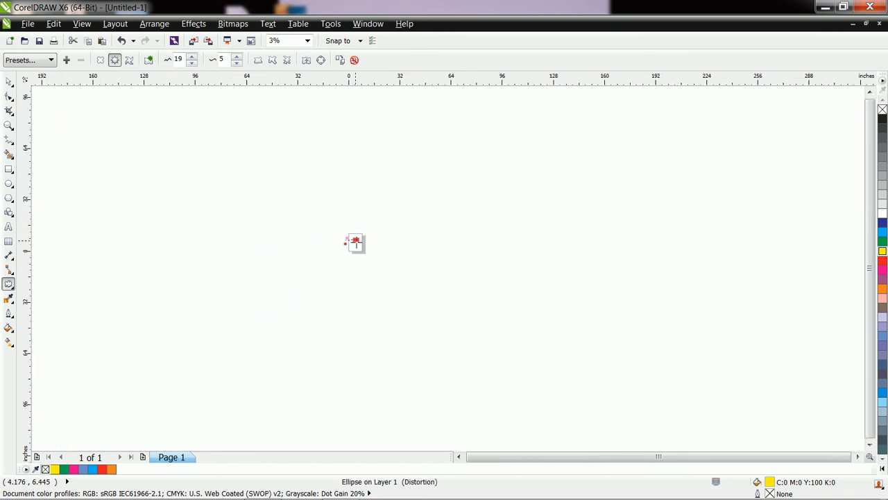
{"action": "left_click", "coordinate": [9, 126]}
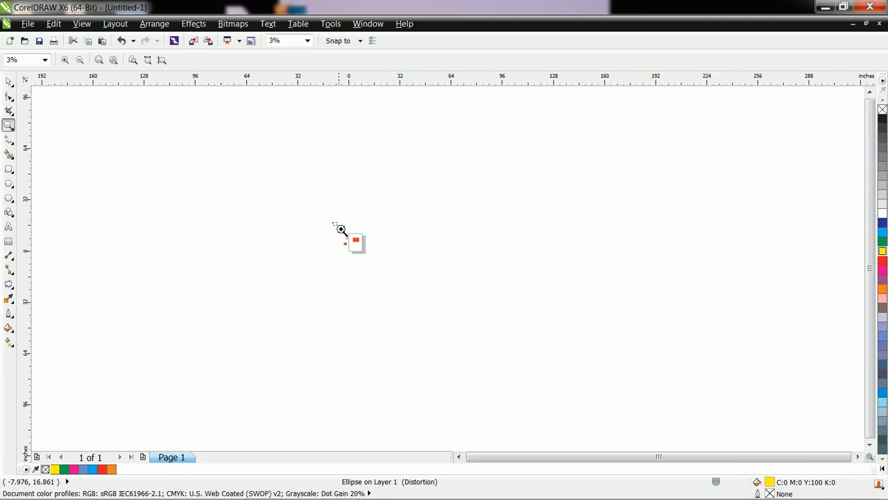
{"action": "left_click_drag", "start_coordinate": [334, 223], "coordinate": [399, 266]}
{"action": "left_click_drag", "start_coordinate": [330, 203], "coordinate": [461, 278]}
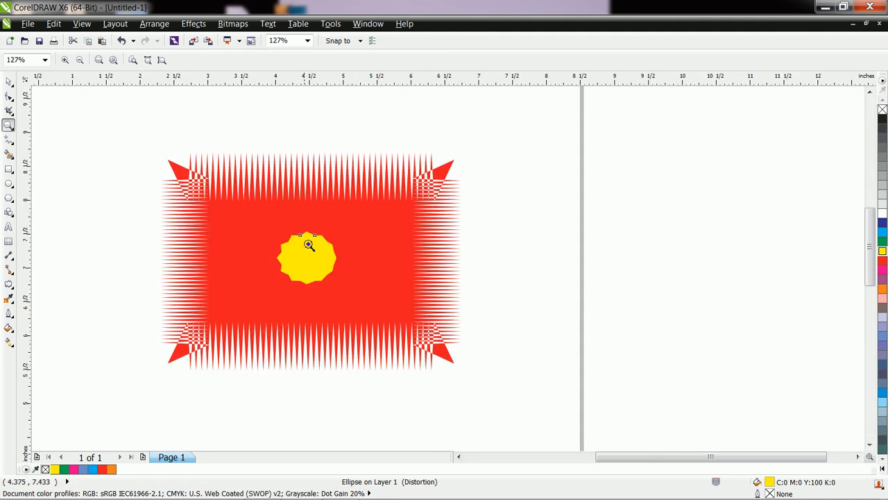
{"action": "left_click", "coordinate": [7, 82]}
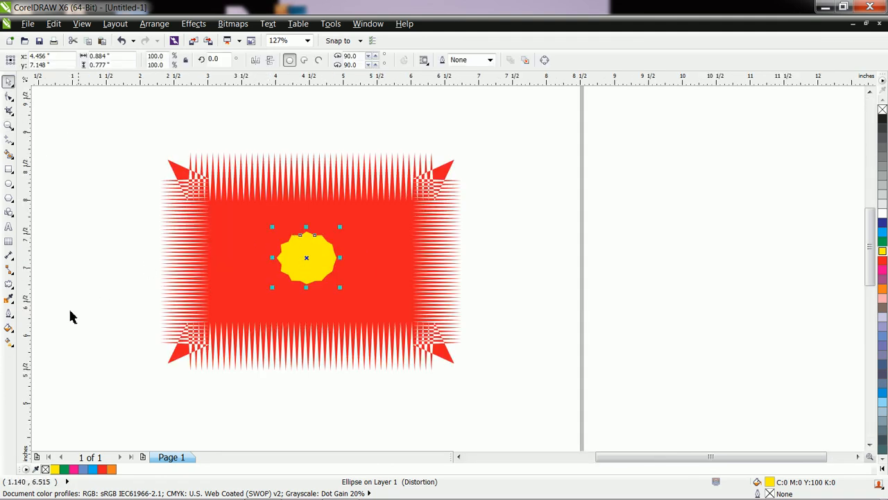
- Set the yellow ellipse's zipper distortion to amplitude 100 and frequency 57, and inspect its fine spikes
{"action": "left_click", "coordinate": [9, 284]}
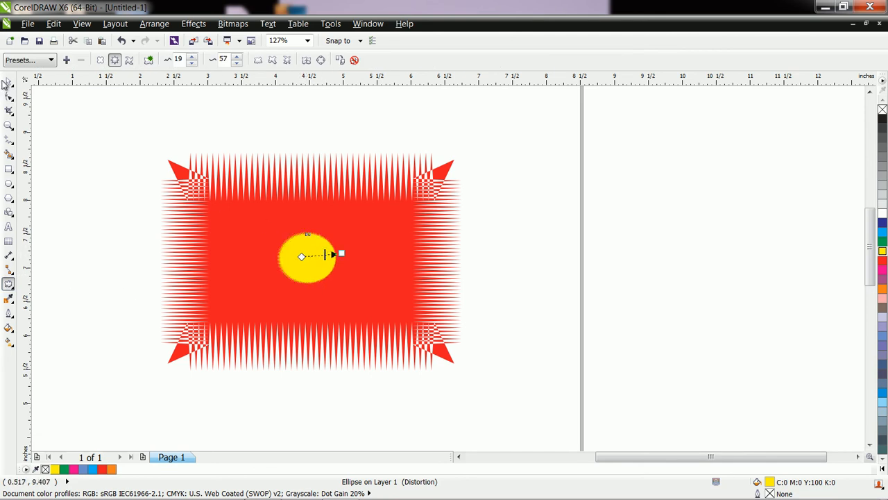
{"action": "left_click_drag", "start_coordinate": [341, 254], "coordinate": [462, 235]}
{"action": "left_click_drag", "start_coordinate": [302, 257], "coordinate": [311, 261]}
{"action": "left_click_drag", "start_coordinate": [470, 238], "coordinate": [605, 220]}
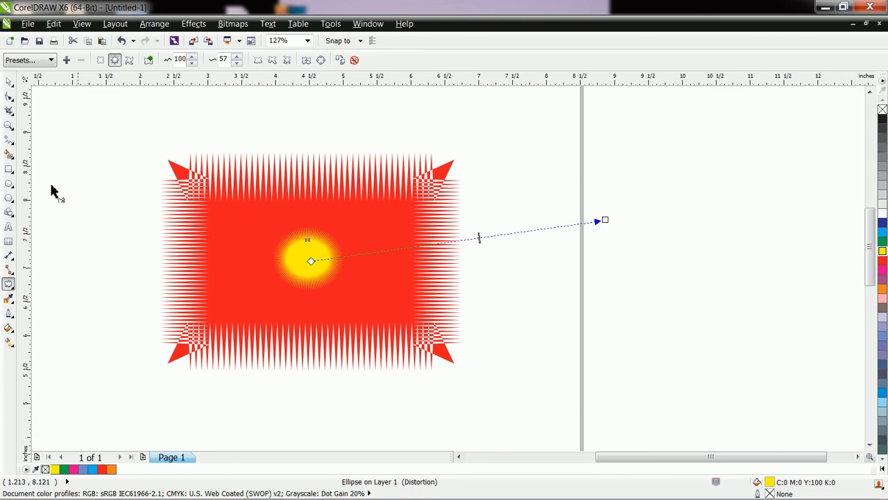
{"action": "left_click", "coordinate": [9, 82]}
{"action": "left_click", "coordinate": [8, 126]}
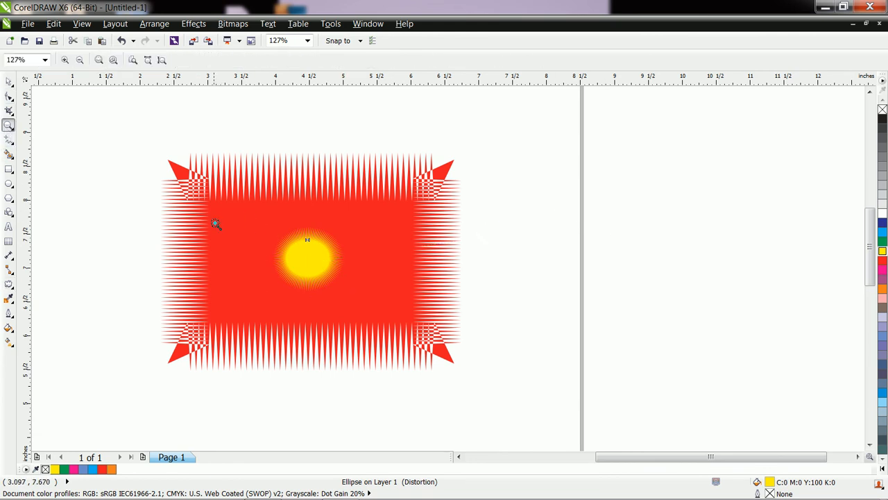
{"action": "left_click_drag", "start_coordinate": [266, 233], "coordinate": [375, 286]}
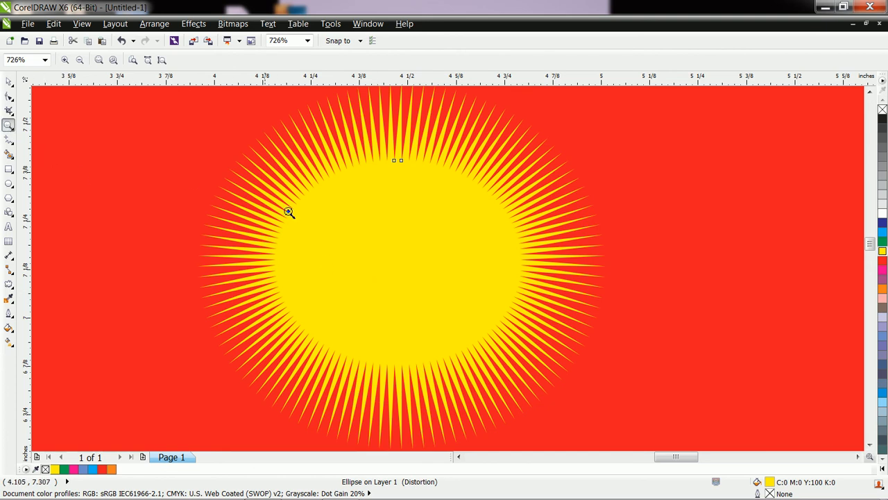
{"action": "right_click", "coordinate": [357, 239]}
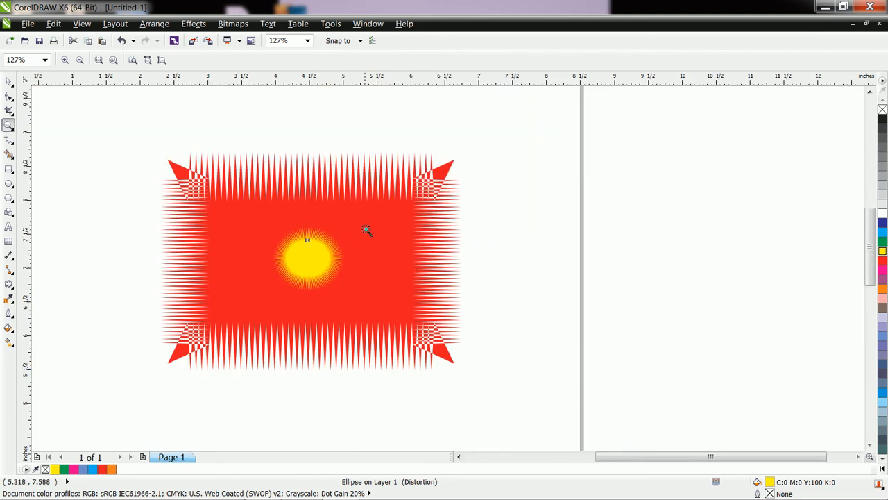
{"action": "right_click", "coordinate": [339, 229]}
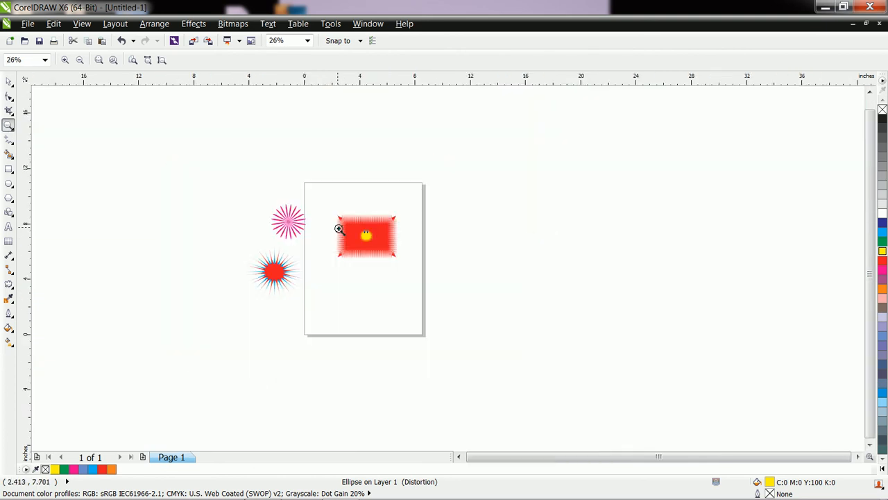
- Move the pink flower and the two-colour burst together onto the page beside the red fringed rectangle
{"action": "left_click", "coordinate": [8, 83]}
{"action": "left_click_drag", "start_coordinate": [234, 198], "coordinate": [327, 321]}
{"action": "left_click_drag", "start_coordinate": [289, 250], "coordinate": [339, 238]}
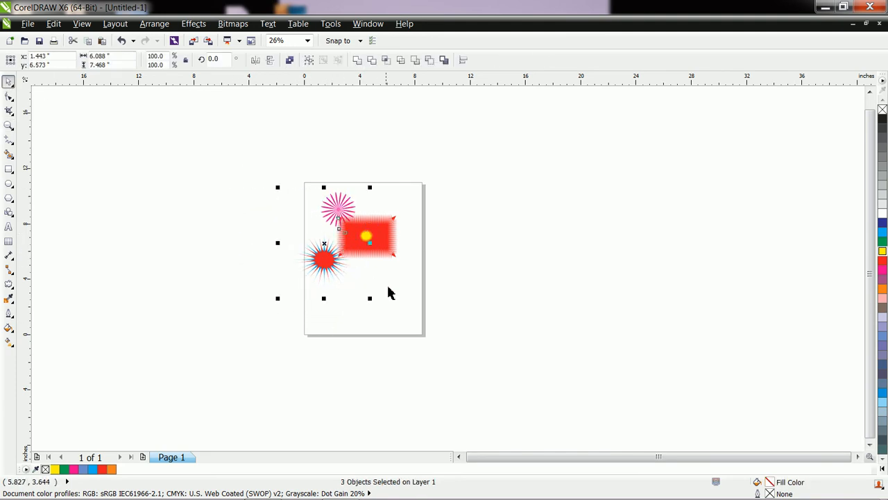
{"action": "left_click", "coordinate": [390, 282]}
- Look over the shapes on the page and bring its empty lower part into close view
{"action": "scroll", "coordinate": [391, 282], "scroll_direction": "down", "scroll_amount": 1}
{"action": "scroll", "coordinate": [391, 282], "scroll_direction": "up", "scroll_amount": 6}
{"action": "scroll", "coordinate": [390, 283], "scroll_direction": "down", "scroll_amount": 1}
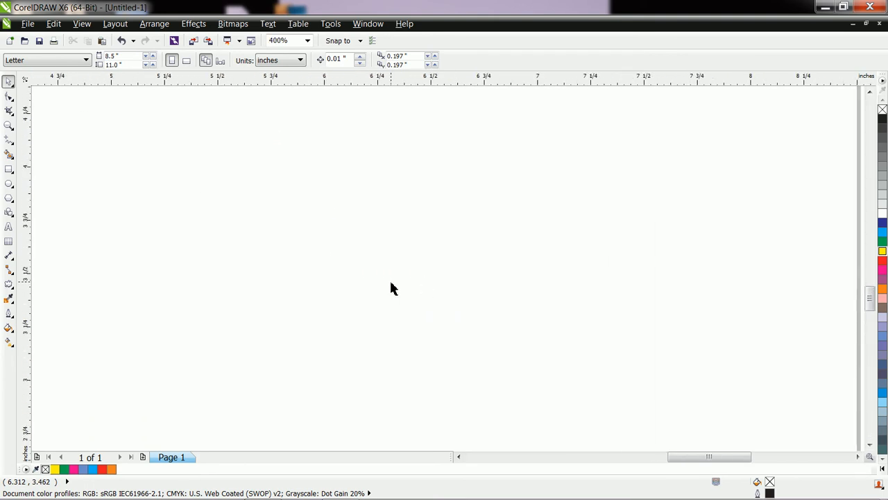
{"action": "scroll", "coordinate": [391, 288], "scroll_direction": "down", "scroll_amount": 3}
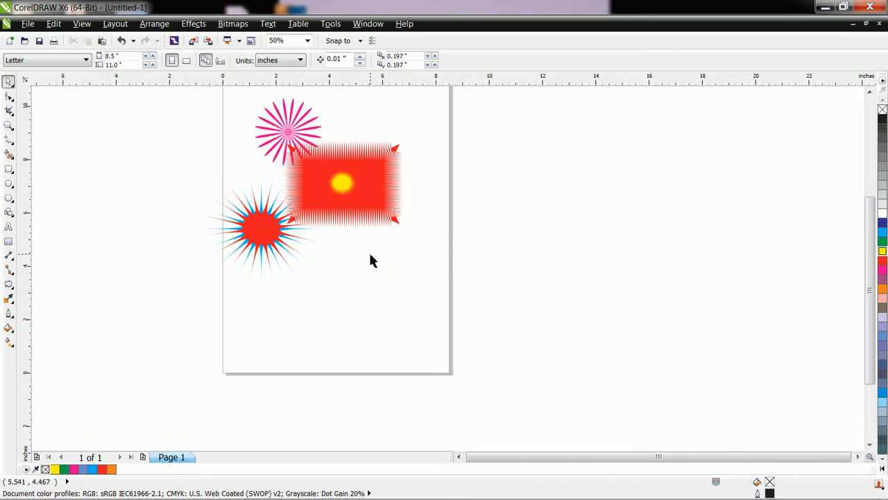
{"action": "scroll", "coordinate": [370, 255], "scroll_direction": "down", "scroll_amount": 3}
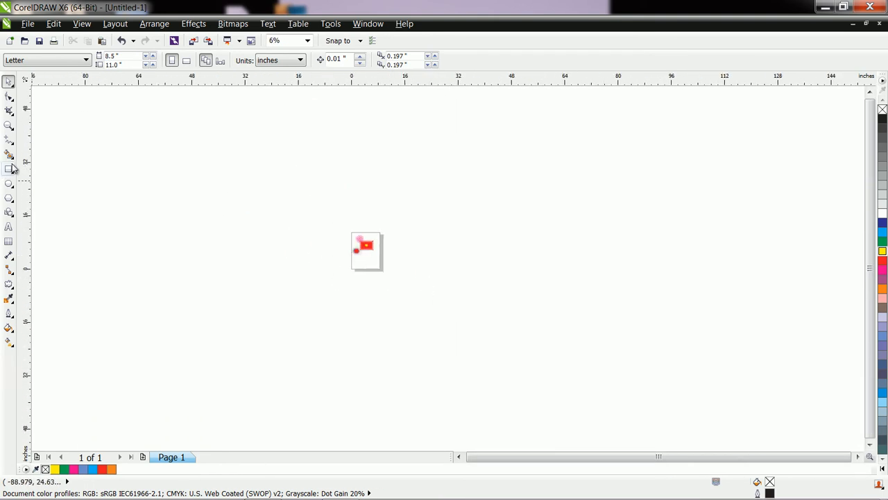
{"action": "left_click", "coordinate": [8, 125]}
{"action": "left_click_drag", "start_coordinate": [340, 226], "coordinate": [414, 281]}
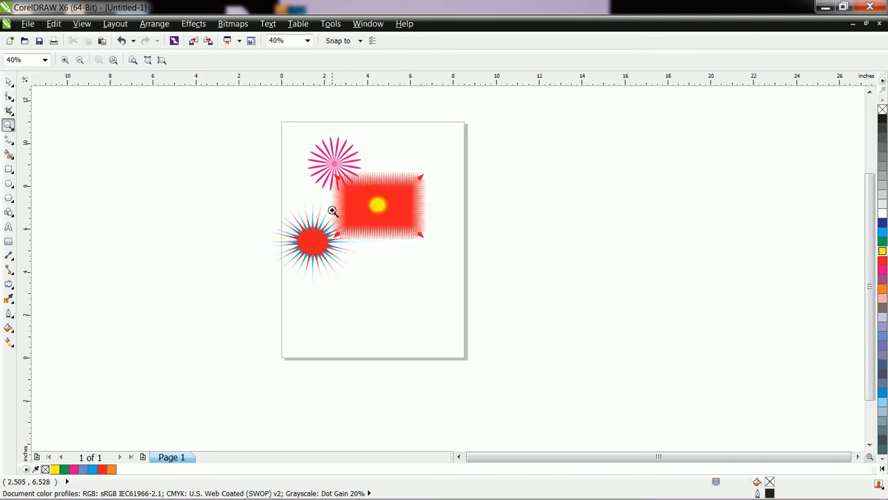
{"action": "left_click_drag", "start_coordinate": [313, 144], "coordinate": [510, 363]}
{"action": "left_click", "coordinate": [490, 358]}
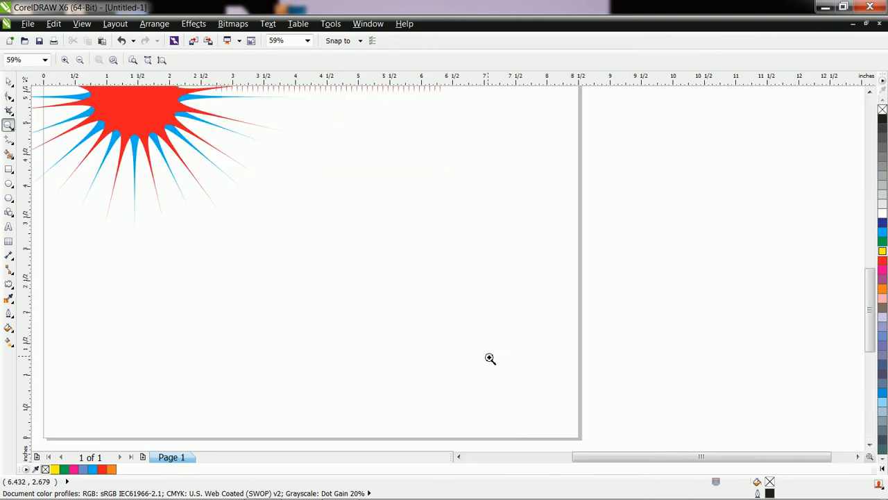
{"action": "left_click", "coordinate": [8, 82]}
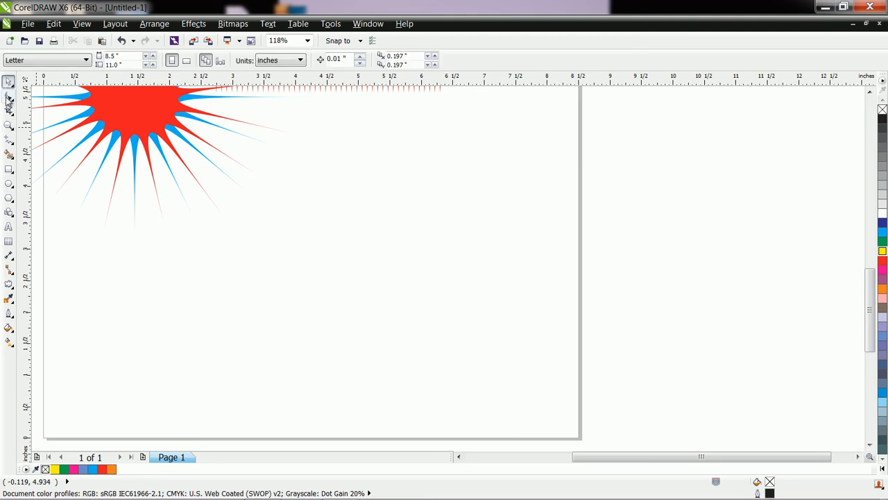
- Draw a star about 2.56 by 2.04 inches on the page's empty lower part, give it 6 points and fill it blue
{"action": "left_click", "coordinate": [8, 283]}
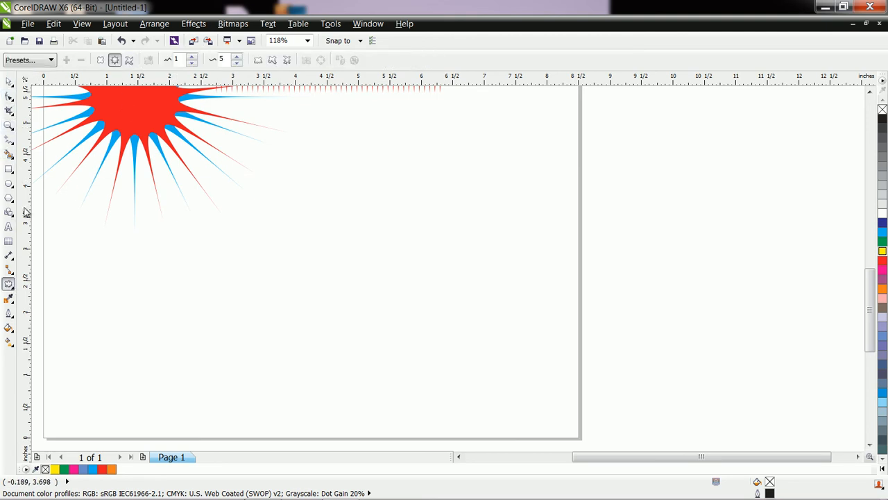
{"action": "left_click", "coordinate": [9, 184]}
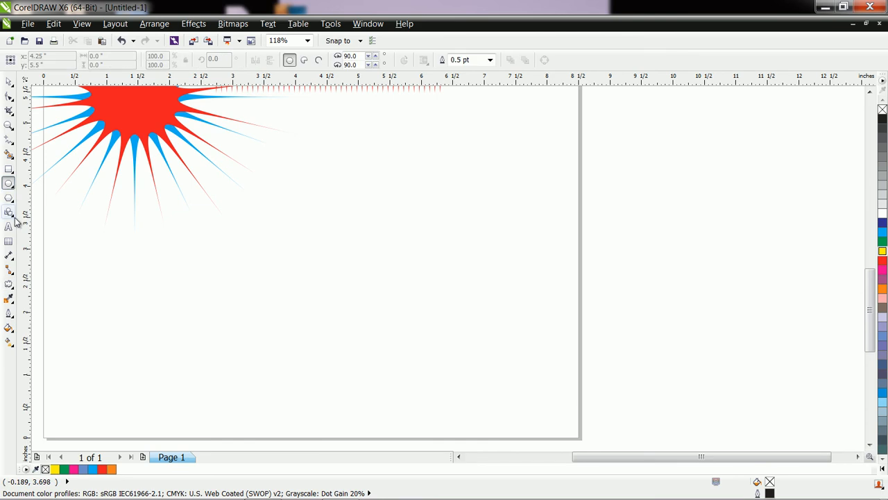
{"action": "left_click", "coordinate": [13, 213]}
{"action": "left_click", "coordinate": [10, 200]}
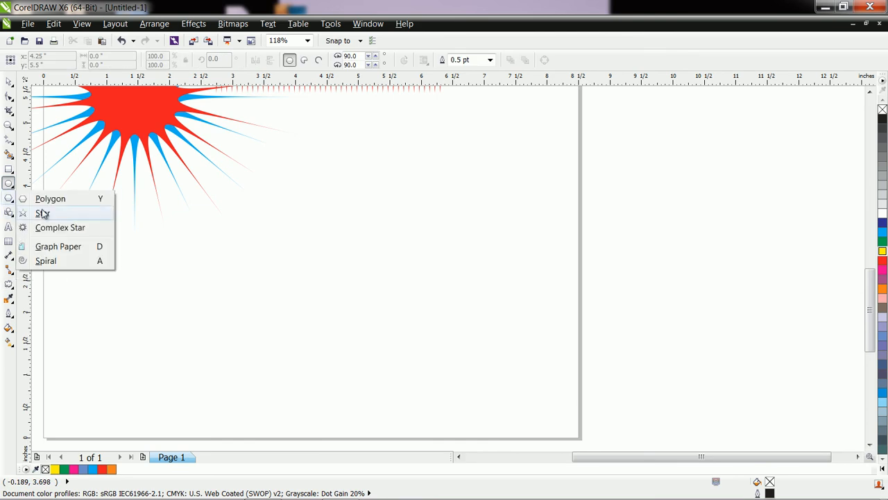
{"action": "left_click", "coordinate": [38, 212]}
{"action": "left_click_drag", "start_coordinate": [340, 210], "coordinate": [510, 353]}
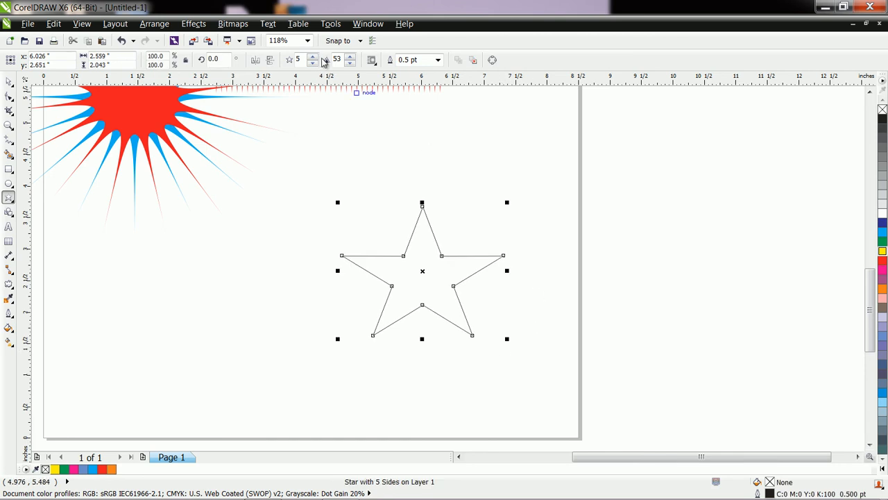
{"action": "left_click", "coordinate": [313, 58]}
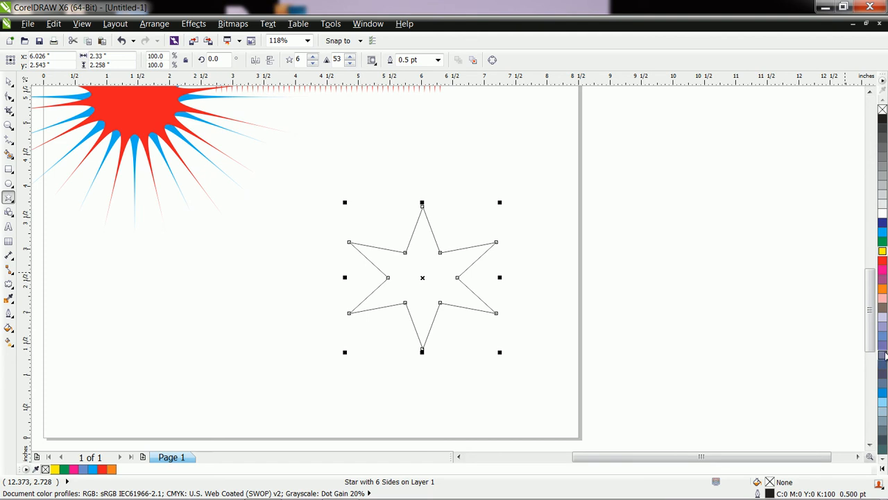
{"action": "left_click", "coordinate": [882, 392]}
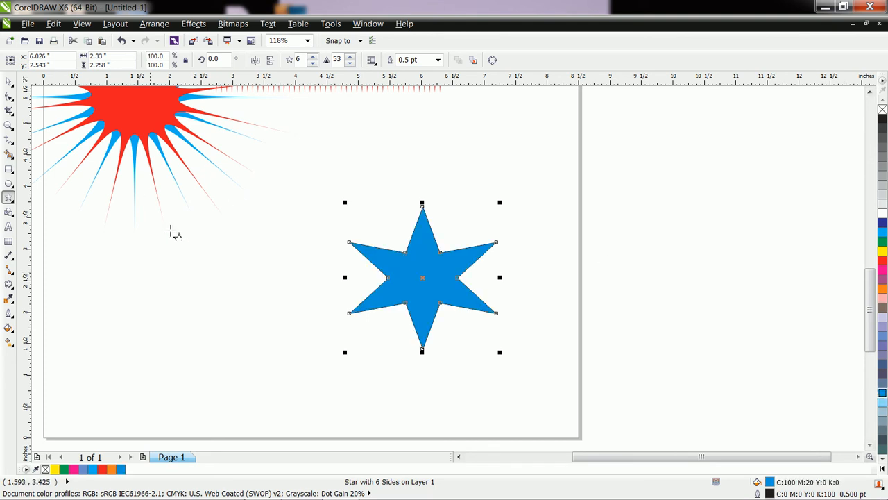
- Try a clockwise twister distortion on the blue star, and undo it
{"action": "left_click", "coordinate": [9, 283]}
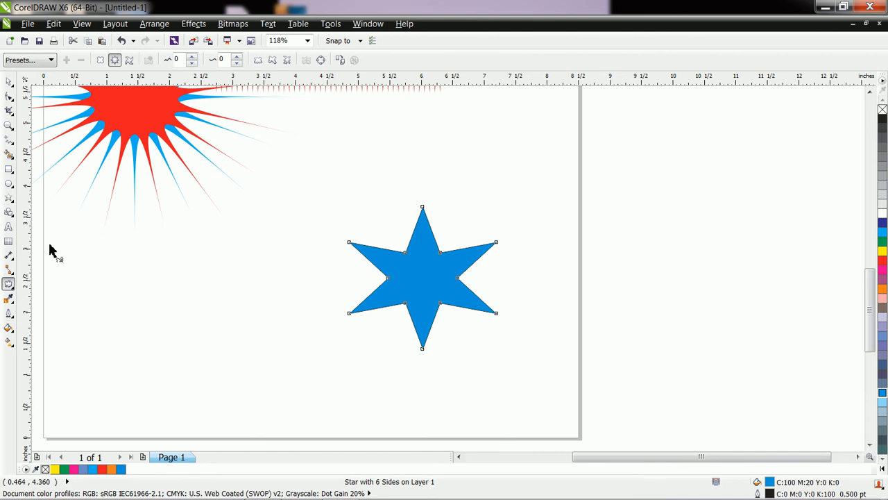
{"action": "left_click", "coordinate": [129, 59]}
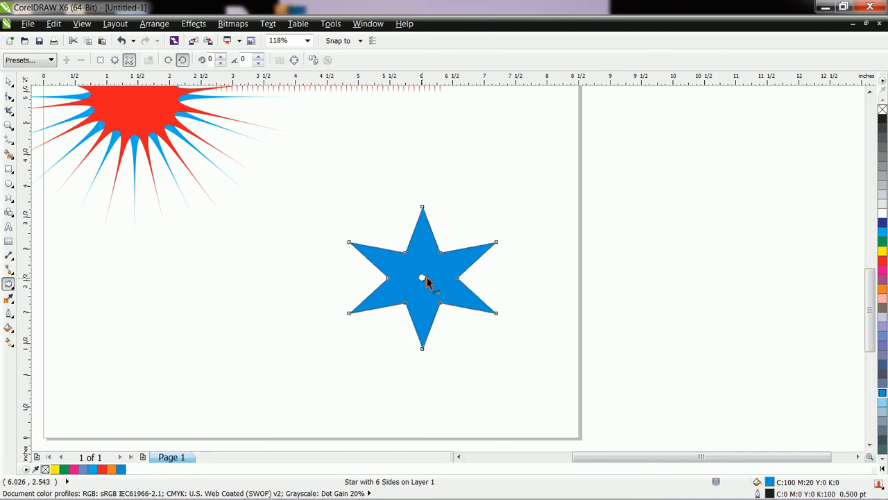
{"action": "left_click_drag", "start_coordinate": [426, 288], "coordinate": [437, 291]}
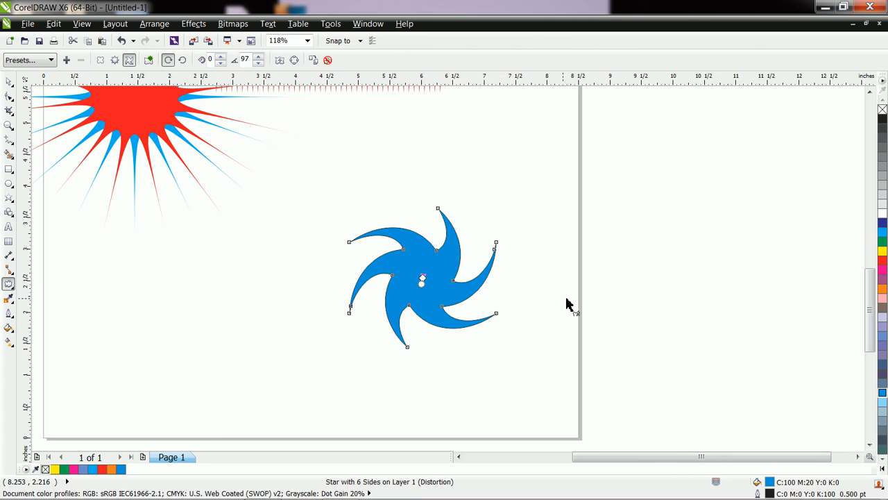
{"action": "key", "text": "z"}
{"action": "left_click", "coordinate": [8, 82]}
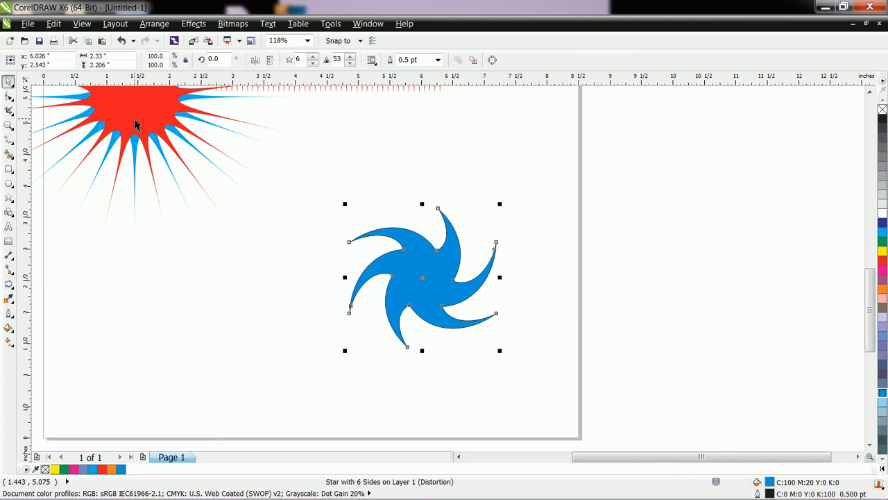
{"action": "key", "text": "ctrl+z"}
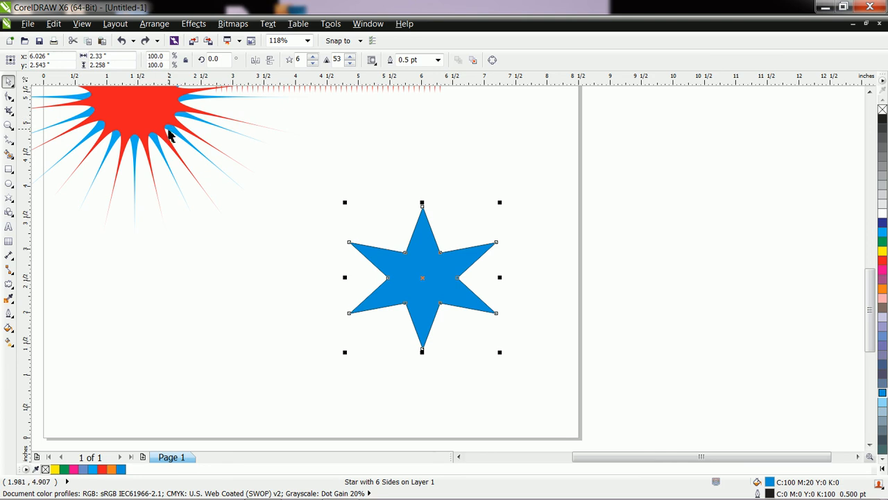
- Duplicate the blue star beside the original and twist the copy clockwise with an additional angle of about 77 degrees
{"action": "left_click_drag", "start_coordinate": [432, 282], "coordinate": [240, 283]}
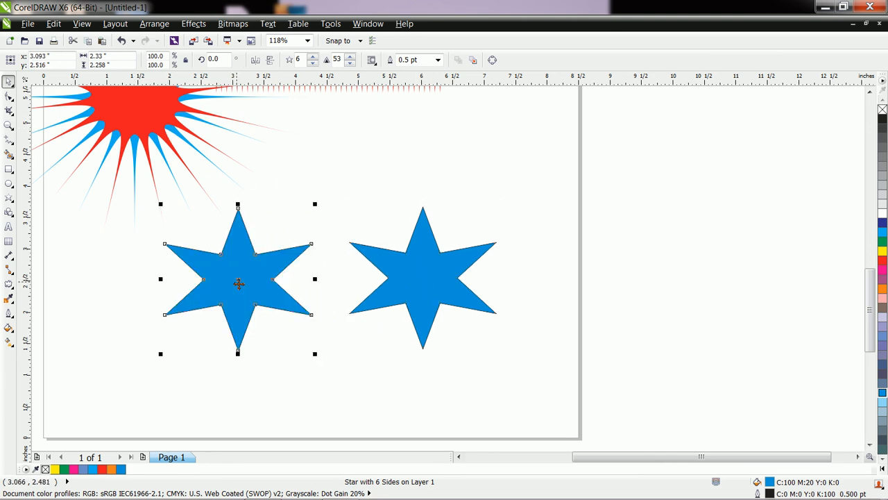
{"action": "left_click", "coordinate": [8, 283]}
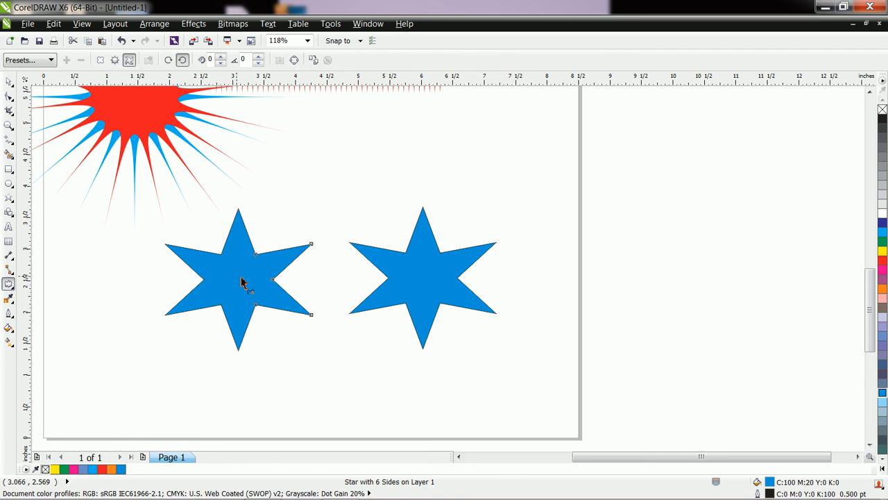
{"action": "left_click_drag", "start_coordinate": [245, 289], "coordinate": [243, 289]}
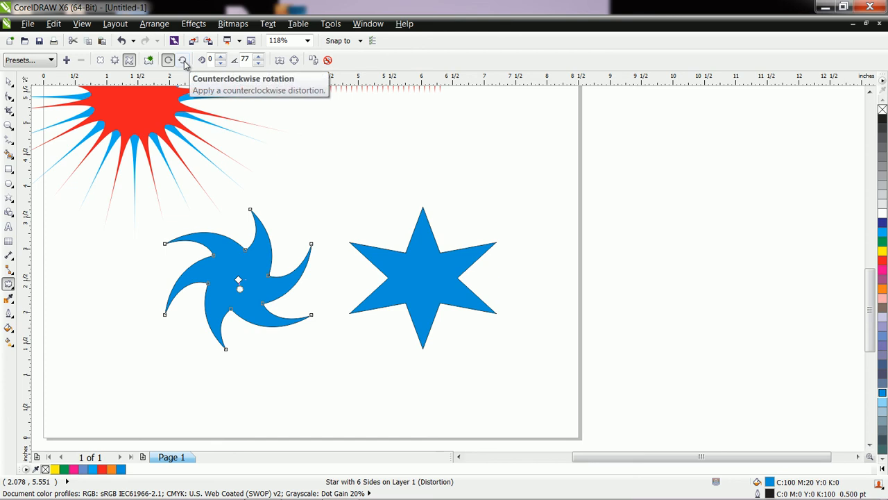
- Twist the original blue star clockwise through 4 full rotations, with the distortion centred on the star
{"action": "left_click", "coordinate": [423, 280]}
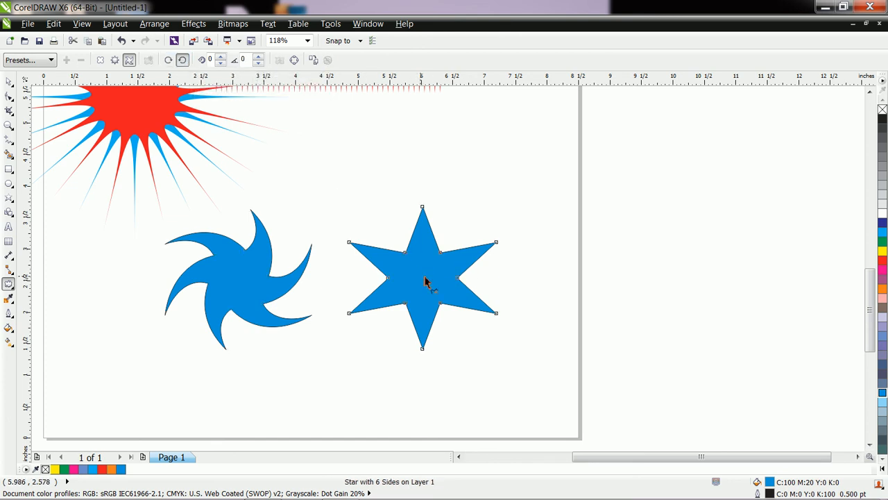
{"action": "mouse_move", "coordinate": [464, 279]}
{"action": "left_mouse_down"}
{"action": "mouse_move", "coordinate": [473, 304]}
{"action": "mouse_move", "coordinate": [461, 319]}
{"action": "mouse_move", "coordinate": [423, 315]}
{"action": "mouse_move", "coordinate": [398, 277]}
{"action": "mouse_move", "coordinate": [427, 254]}
{"action": "mouse_move", "coordinate": [441, 301]}
{"action": "mouse_move", "coordinate": [418, 288]}
{"action": "mouse_move", "coordinate": [439, 278]}
{"action": "mouse_move", "coordinate": [422, 277]}
{"action": "mouse_move", "coordinate": [435, 286]}
{"action": "mouse_move", "coordinate": [431, 269]}
{"action": "mouse_move", "coordinate": [428, 288]}
{"action": "mouse_move", "coordinate": [426, 272]}
{"action": "mouse_move", "coordinate": [439, 281]}
{"action": "mouse_move", "coordinate": [422, 277]}
{"action": "mouse_move", "coordinate": [432, 289]}
{"action": "mouse_move", "coordinate": [420, 278]}
{"action": "mouse_move", "coordinate": [446, 298]}
{"action": "left_mouse_up"}
{"action": "key", "text": "ctrl+z"}
{"action": "key", "text": "ctrl+z"}
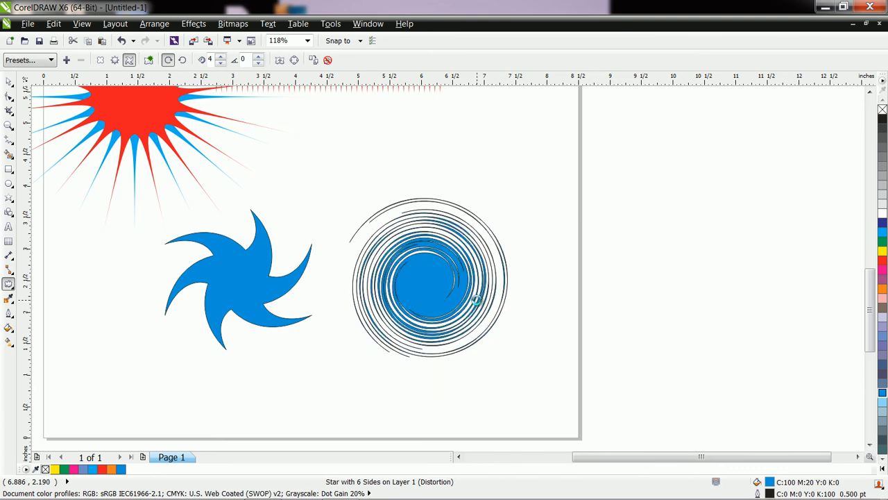
{"action": "left_click_drag", "start_coordinate": [422, 277], "coordinate": [424, 279]}
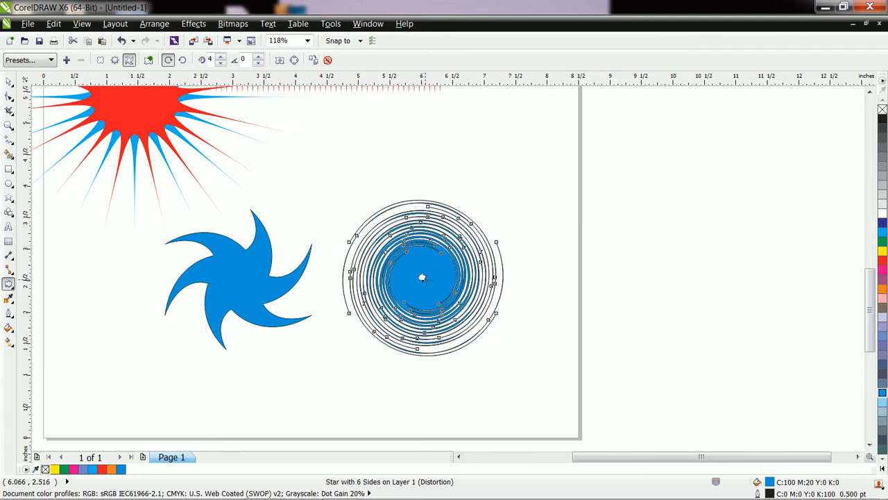
- Remove the outline from the tightly twisted star by setting its outline width to None
{"action": "left_click", "coordinate": [8, 82]}
{"action": "left_click", "coordinate": [438, 60]}
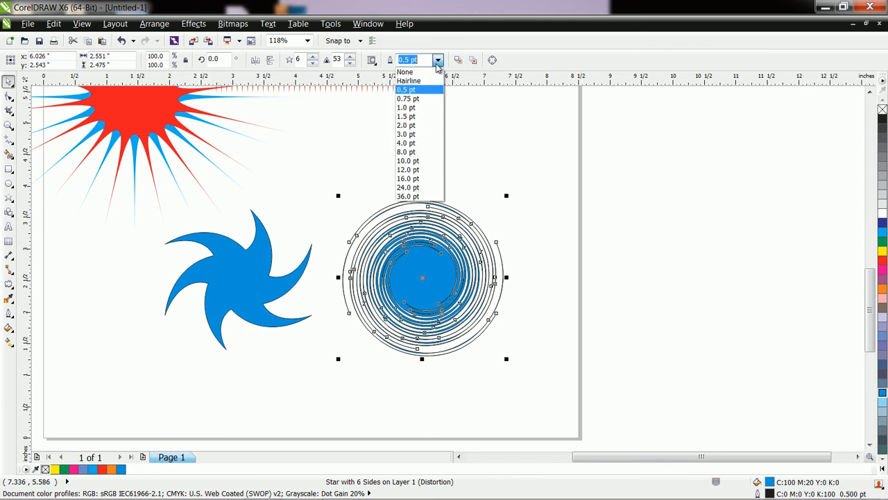
{"action": "left_click", "coordinate": [430, 70]}
- Examine the tightly twisted star's fine lines up close, and look over all the shapes on the page
{"action": "scroll", "coordinate": [450, 293], "scroll_direction": "down", "scroll_amount": 3}
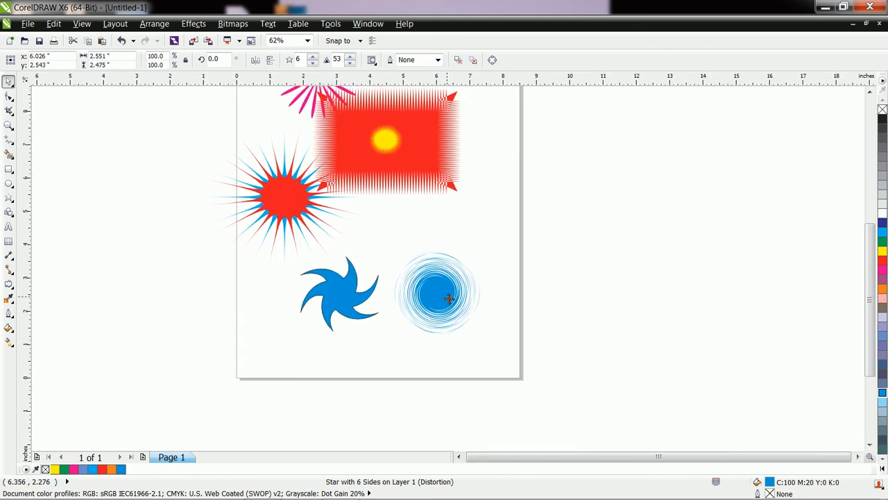
{"action": "left_click", "coordinate": [8, 125]}
{"action": "left_click", "coordinate": [445, 310]}
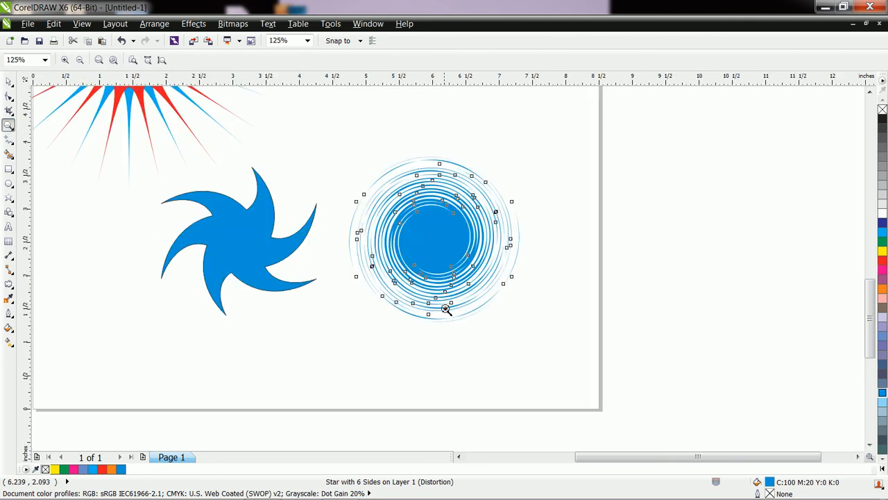
{"action": "left_click", "coordinate": [452, 238]}
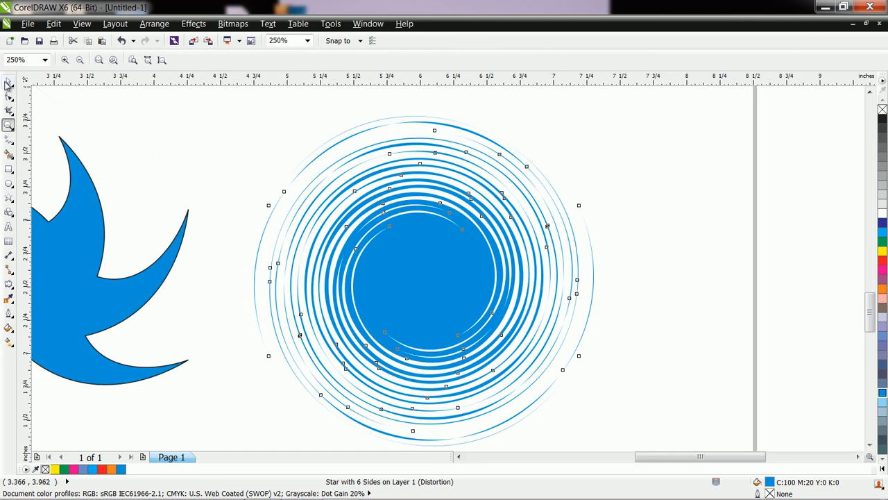
{"action": "left_click", "coordinate": [8, 81]}
{"action": "left_click", "coordinate": [634, 295]}
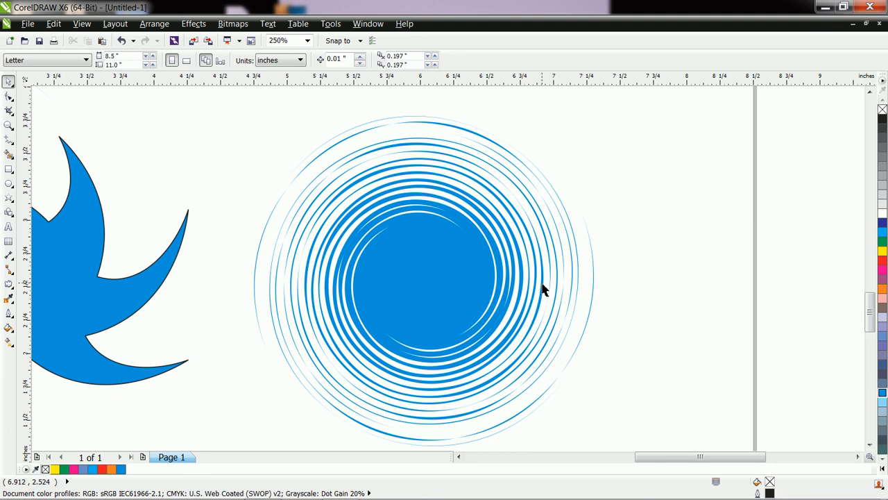
{"action": "left_click", "coordinate": [9, 124]}
{"action": "right_click", "coordinate": [429, 298]}
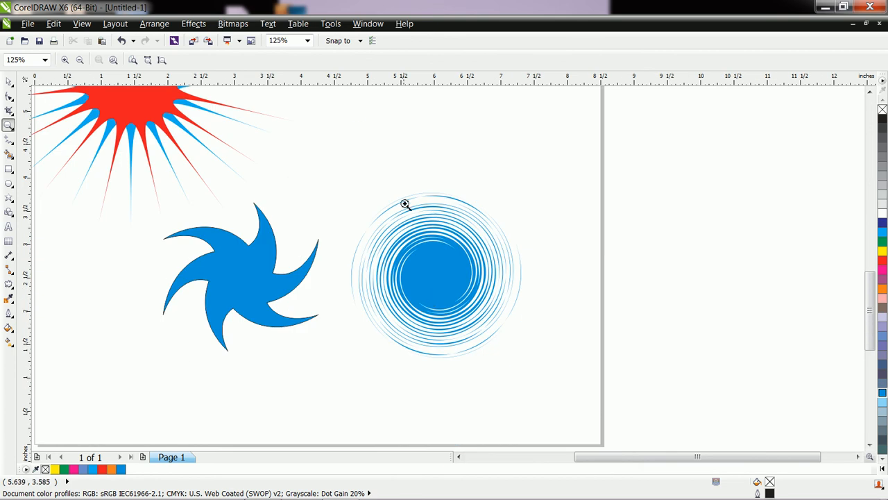
{"action": "right_click", "coordinate": [332, 169]}
{"action": "left_click", "coordinate": [870, 93]}
{"action": "left_click", "coordinate": [870, 92]}
{"action": "left_click", "coordinate": [870, 92]}
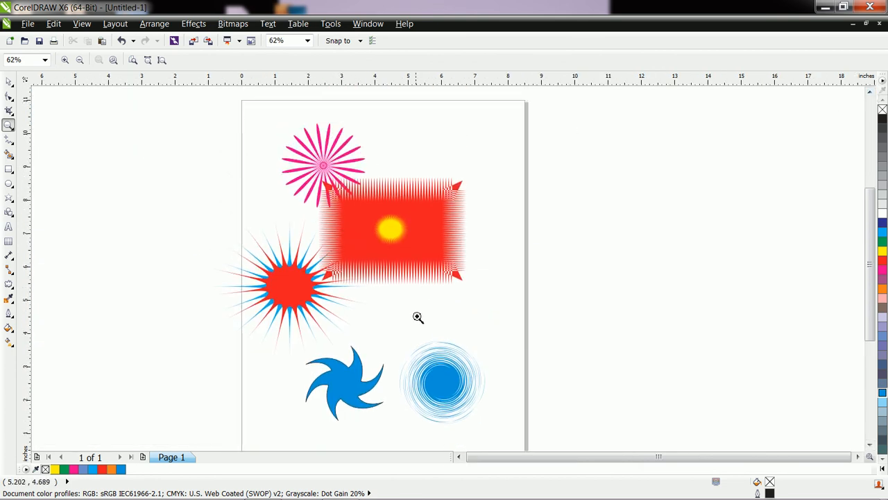
- Add the artistic text HELLO in 24 pt Arial below the red fringed rectangle
{"action": "left_click", "coordinate": [8, 226]}
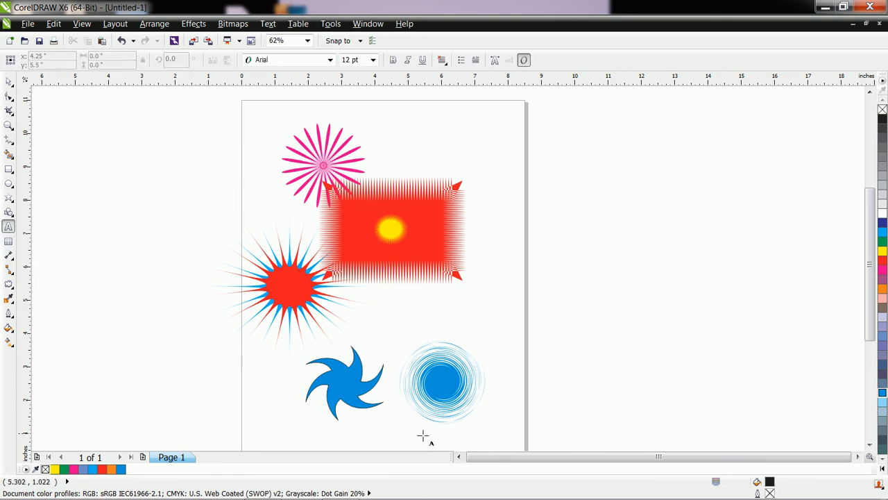
{"action": "left_click", "coordinate": [392, 312]}
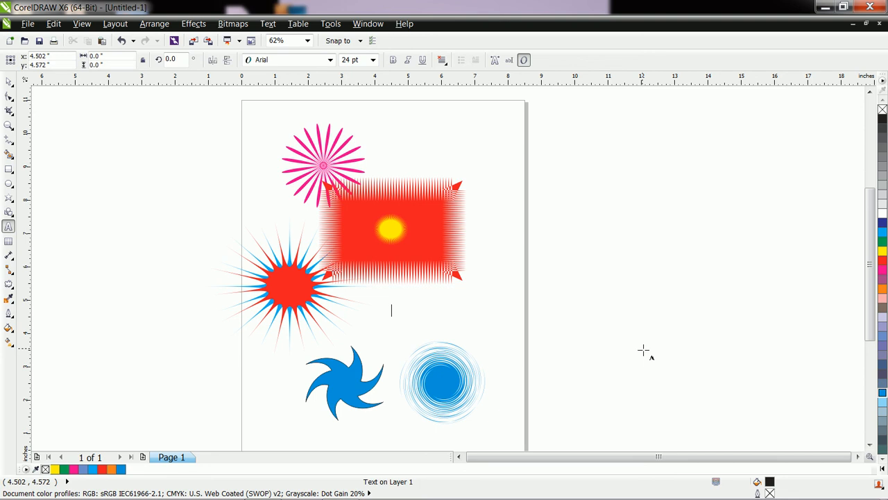
{"action": "type", "text": "HELLO"}
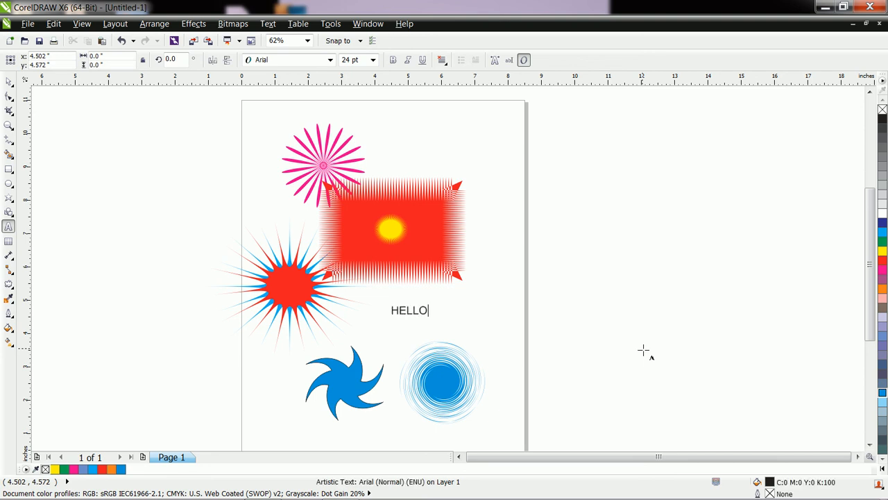
{"action": "key", "text": "ctrl+space"}
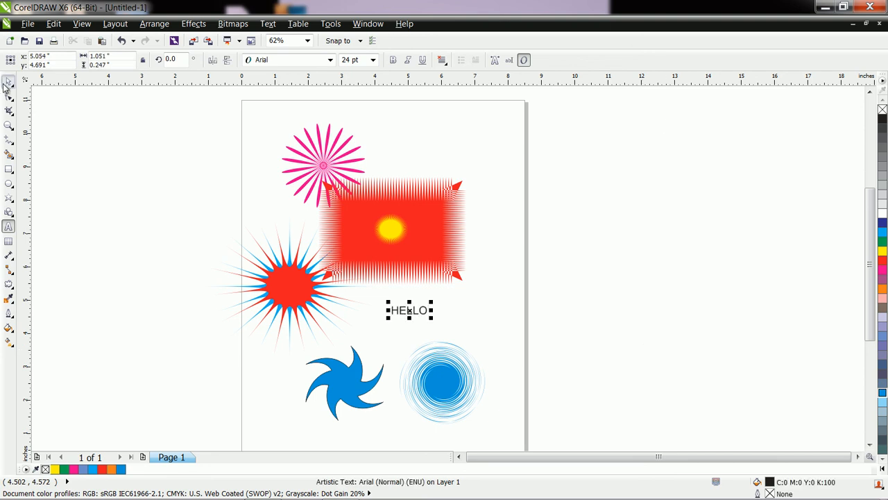
- Start a custom linear fountain fill for the HELLO text, with pink as its starting colour
{"action": "left_click", "coordinate": [9, 125]}
{"action": "left_click_drag", "start_coordinate": [376, 302], "coordinate": [452, 332]}
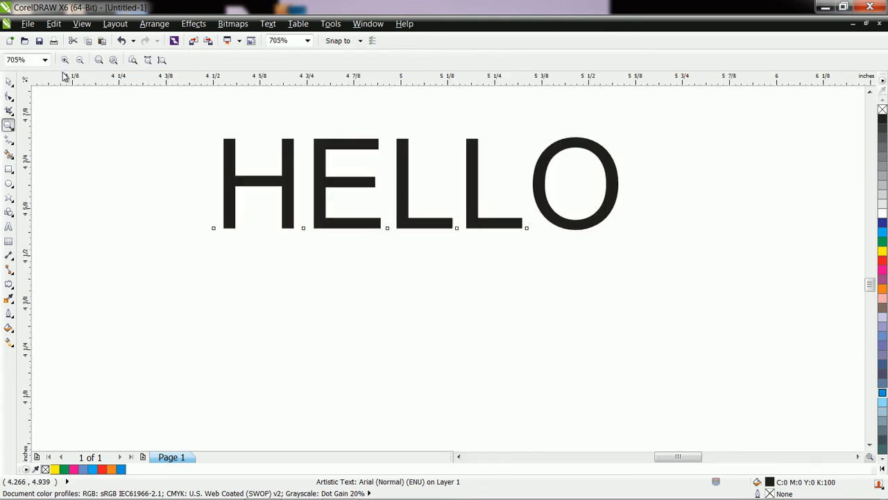
{"action": "left_click", "coordinate": [8, 81]}
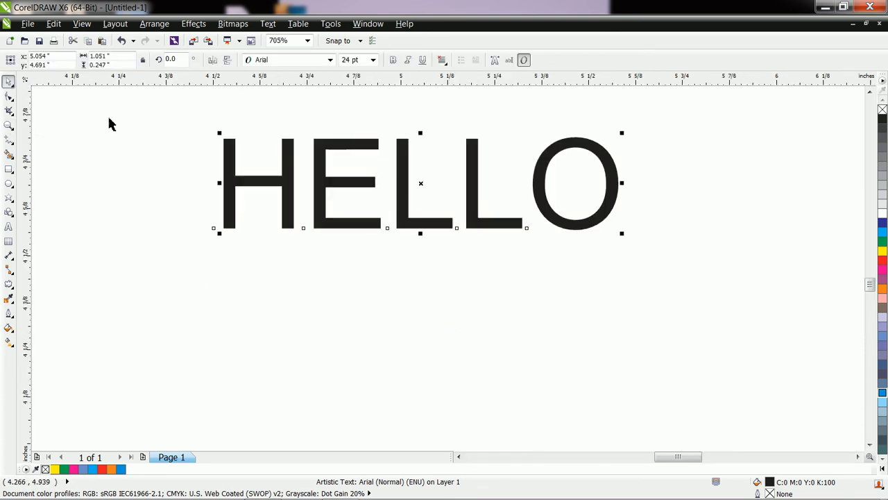
{"action": "left_click", "coordinate": [12, 337]}
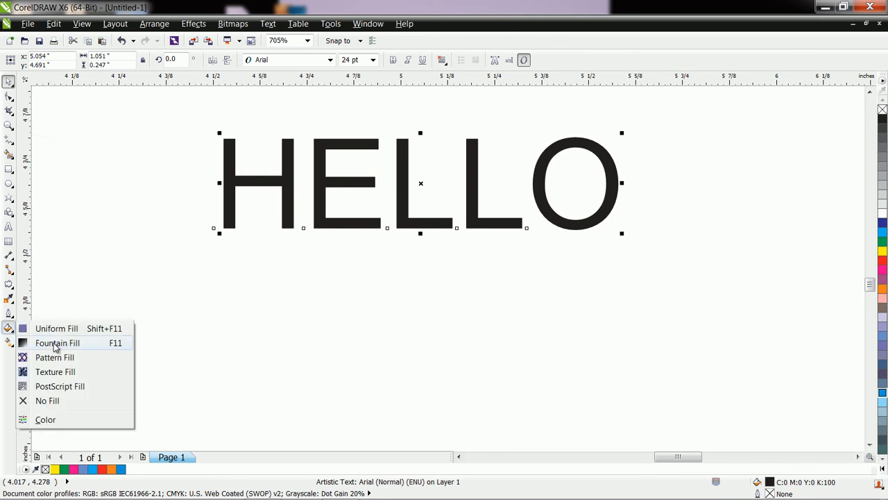
{"action": "left_click", "coordinate": [52, 340]}
{"action": "left_click", "coordinate": [390, 242]}
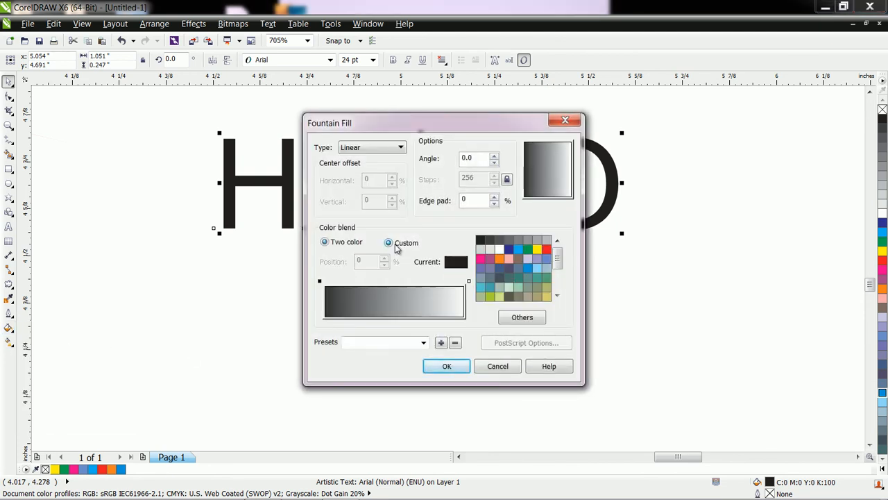
{"action": "left_click", "coordinate": [480, 259]}
- Add intermediate colours to the custom blend: olive green after the pink start, blue at 48%, pink at 71% and teal at 92%
{"action": "double_click", "coordinate": [365, 281]}
{"action": "left_click", "coordinate": [546, 287]}
{"action": "double_click", "coordinate": [391, 281]}
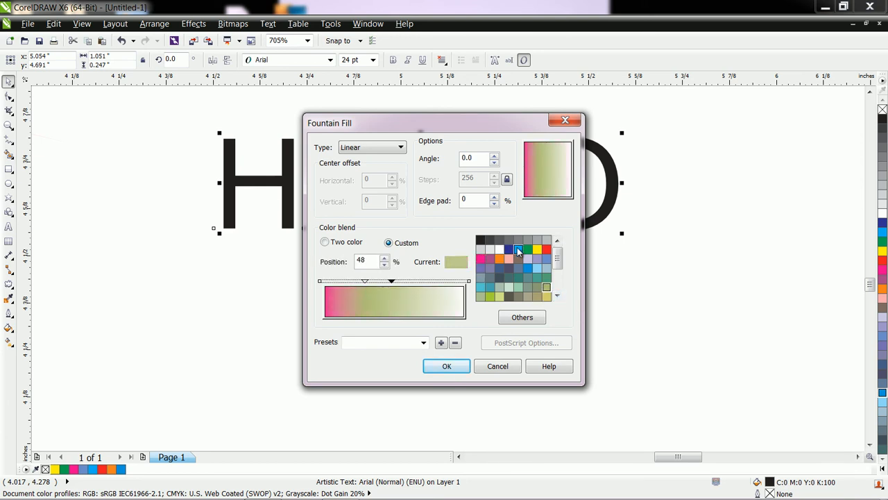
{"action": "left_click", "coordinate": [517, 250]}
{"action": "double_click", "coordinate": [424, 281]}
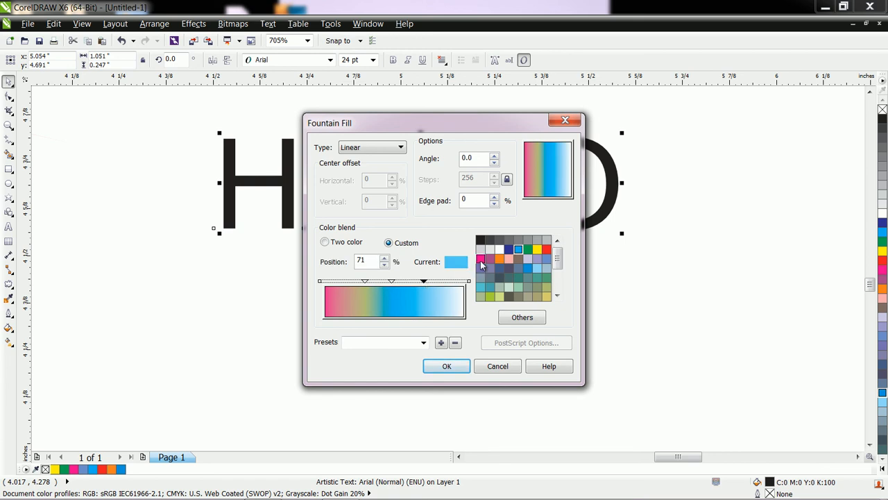
{"action": "left_click", "coordinate": [480, 258]}
{"action": "double_click", "coordinate": [453, 282]}
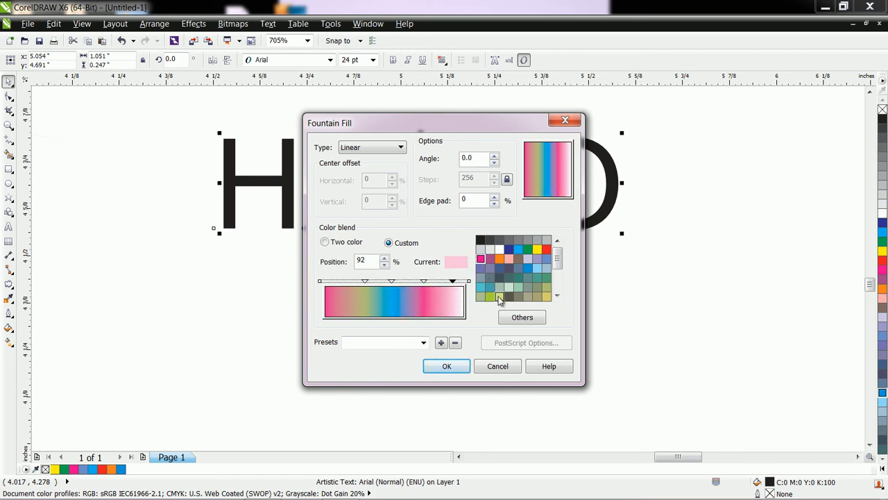
{"action": "left_click", "coordinate": [480, 286]}
- Set the blend's end colour to light grey, turn the gradient vertical with pink on top, and apply the fill
{"action": "left_click", "coordinate": [468, 281]}
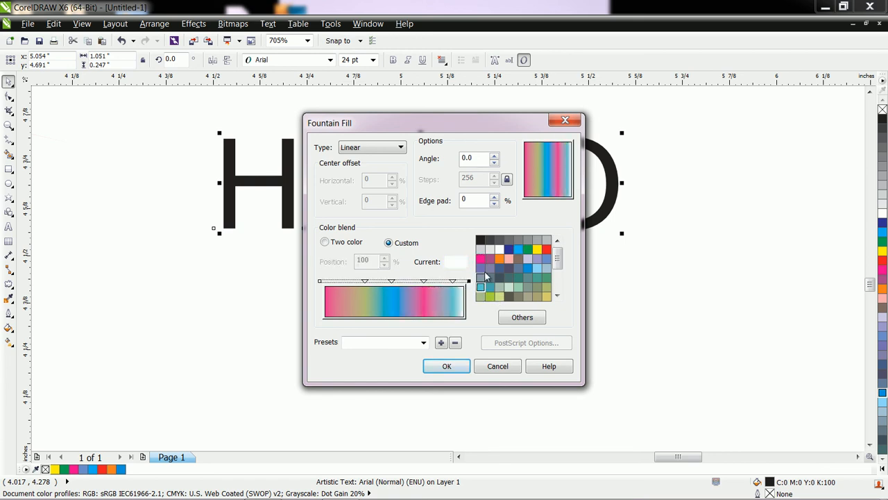
{"action": "left_click", "coordinate": [480, 249]}
{"action": "mouse_move", "coordinate": [559, 183]}
{"action": "left_mouse_down"}
{"action": "mouse_move", "coordinate": [556, 161]}
{"action": "mouse_move", "coordinate": [548, 186]}
{"action": "left_mouse_up"}
{"action": "left_click", "coordinate": [446, 365]}
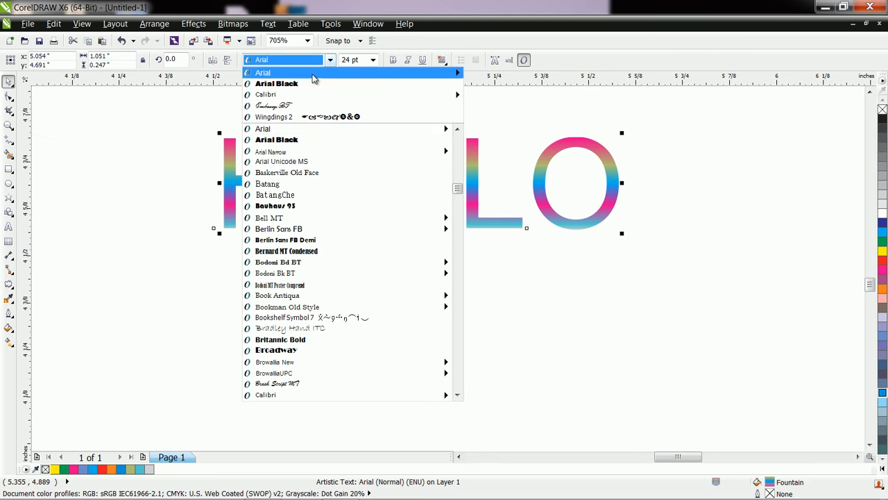
- Change the HELLO text's font to Arial Black and apply a zipper distortion with amplitude 2 and frequency 5
{"action": "left_click", "coordinate": [303, 83]}
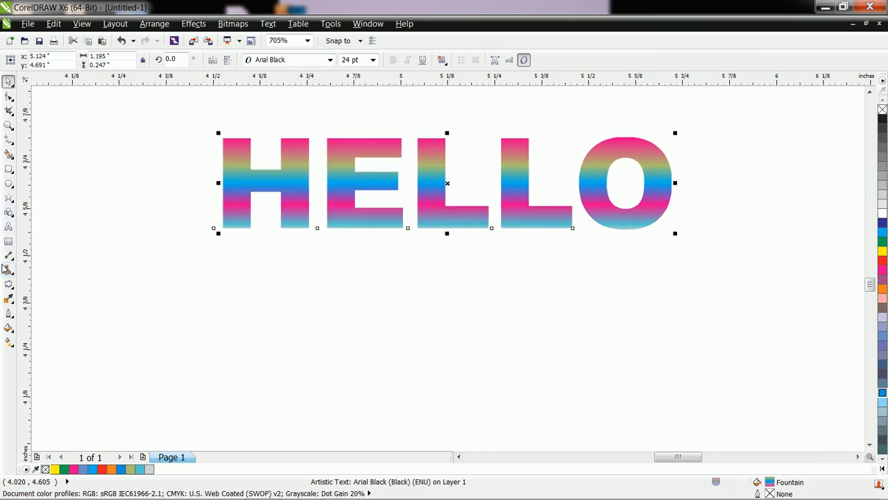
{"action": "left_click", "coordinate": [9, 283]}
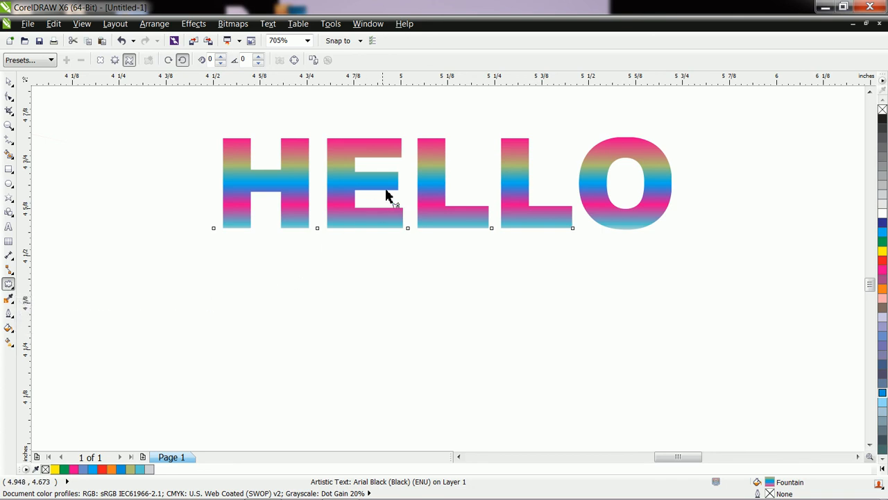
{"action": "left_click", "coordinate": [114, 60]}
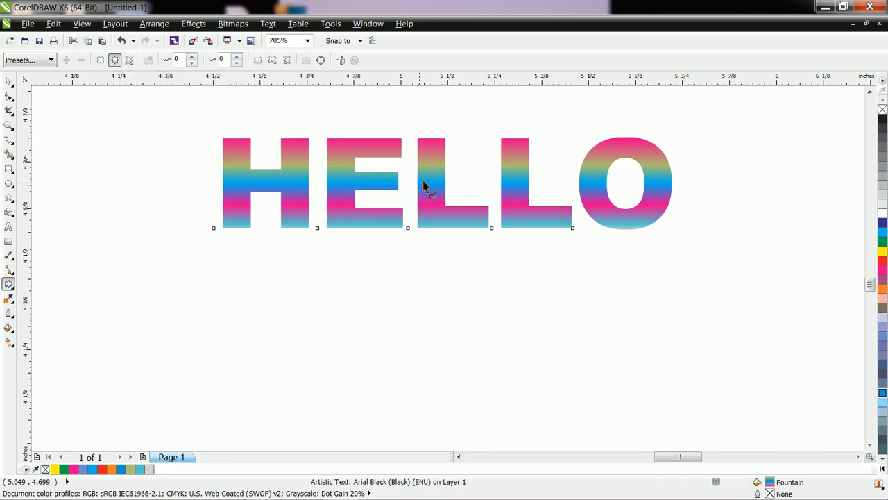
{"action": "left_click_drag", "start_coordinate": [423, 181], "coordinate": [447, 182]}
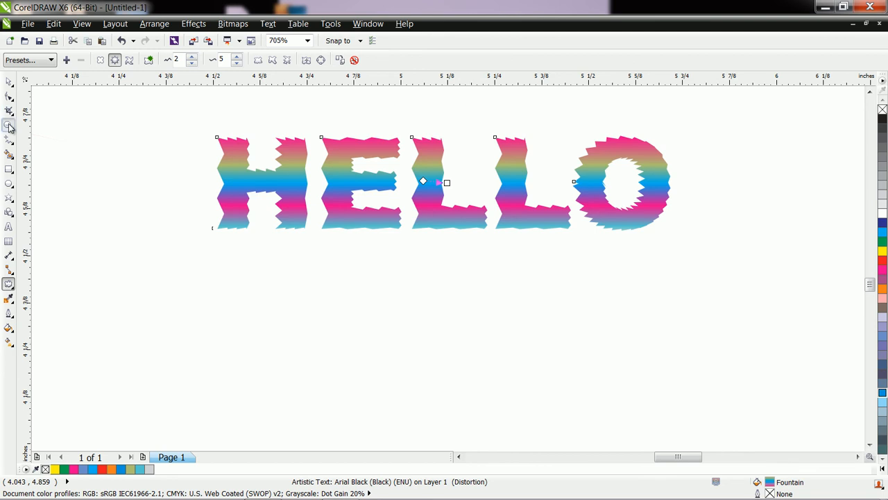
- Raise the frequency of the HELLO text's zipper distortion to 65 for a fine fringe along the letter edges
{"action": "left_click", "coordinate": [8, 125]}
{"action": "left_click", "coordinate": [421, 185]}
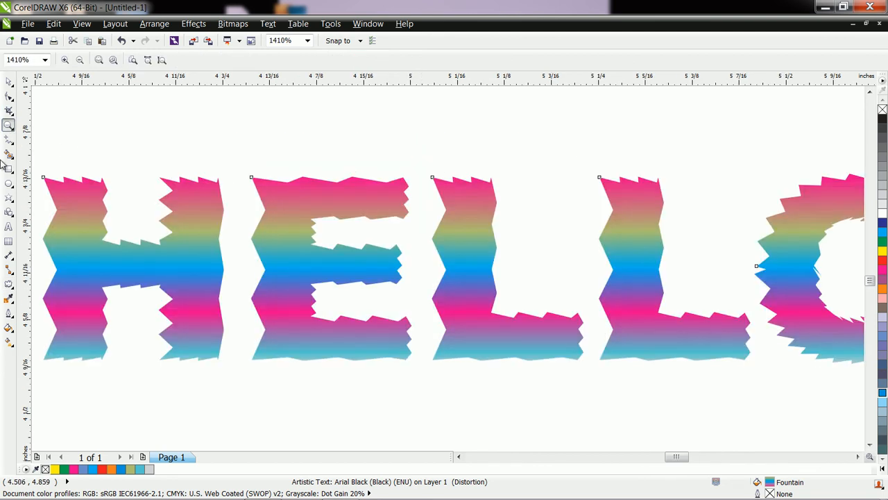
{"action": "left_click", "coordinate": [9, 286]}
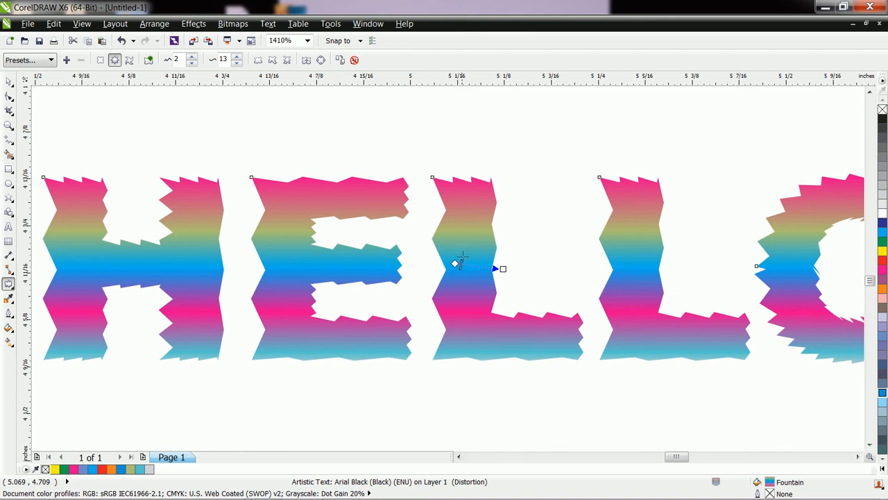
{"action": "left_click_drag", "start_coordinate": [467, 262], "coordinate": [493, 269]}
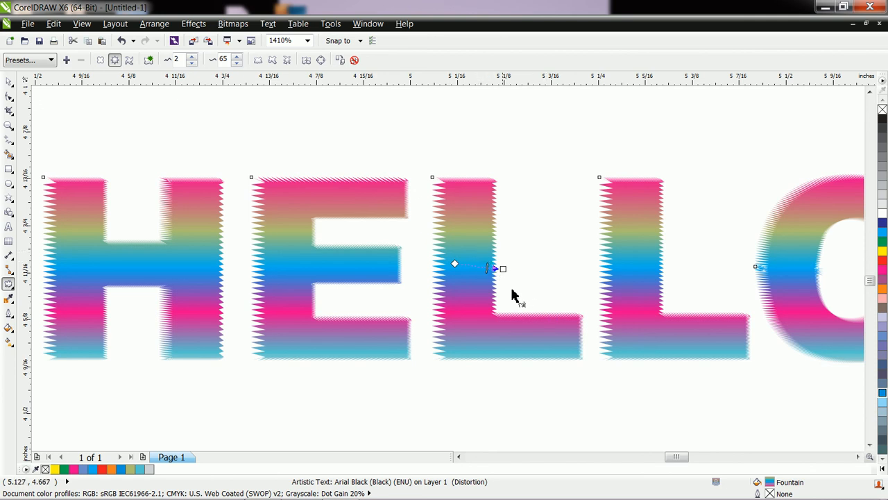
{"action": "left_click", "coordinate": [9, 81]}
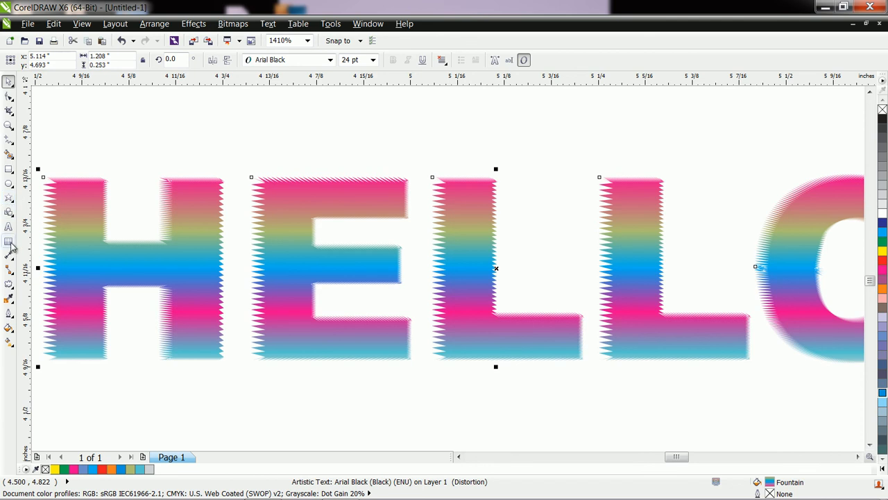
- Enlarge the distorted HELLO text to about 4.4 by 0.92 inches and move it between the red rectangle and the blue stars
{"action": "left_click", "coordinate": [9, 125]}
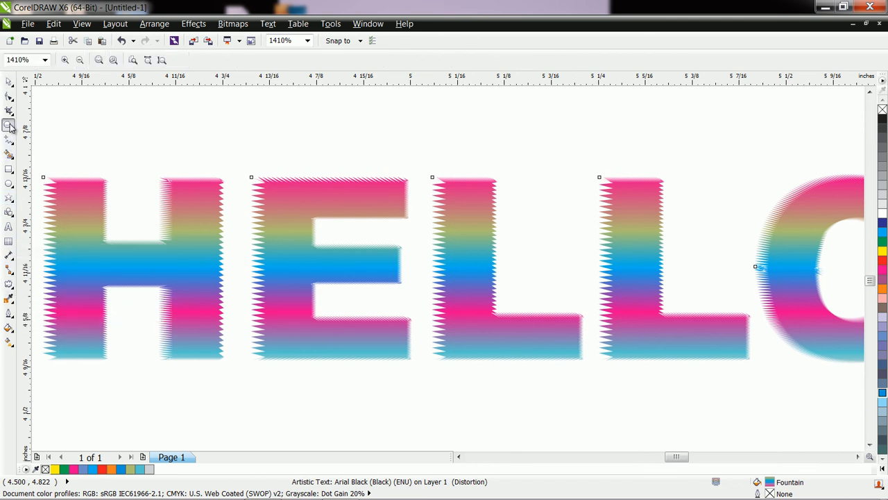
{"action": "right_click", "coordinate": [417, 292]}
{"action": "right_click", "coordinate": [467, 281]}
{"action": "right_click", "coordinate": [467, 281]}
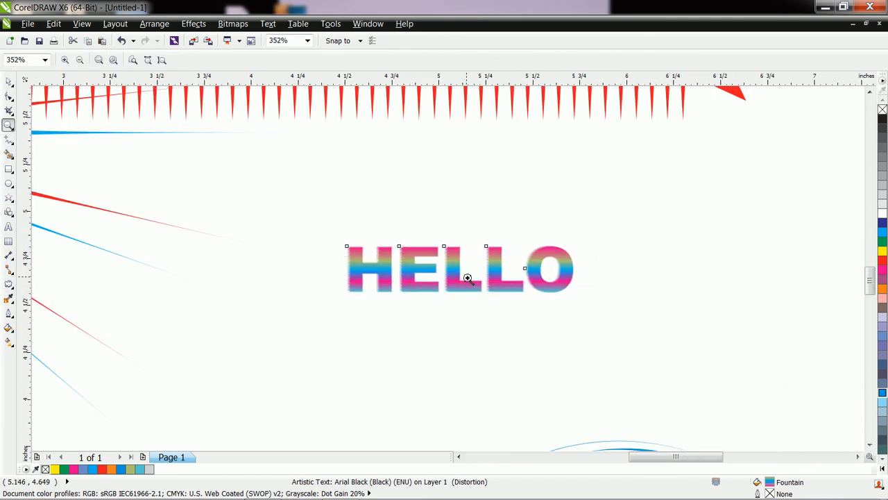
{"action": "right_click", "coordinate": [468, 266]}
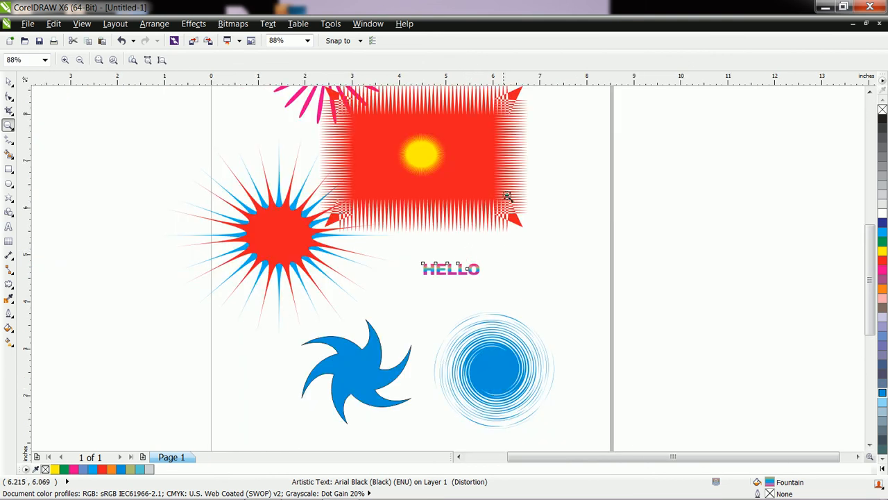
{"action": "left_click", "coordinate": [870, 93]}
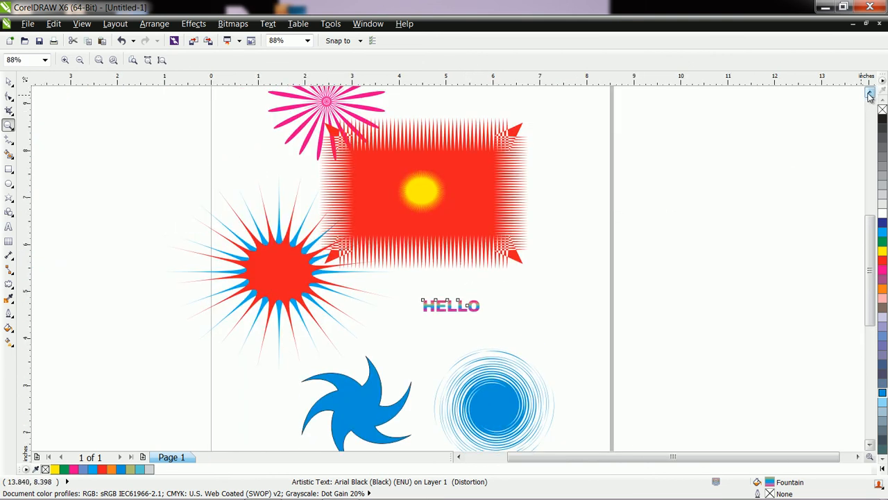
{"action": "left_click", "coordinate": [9, 81]}
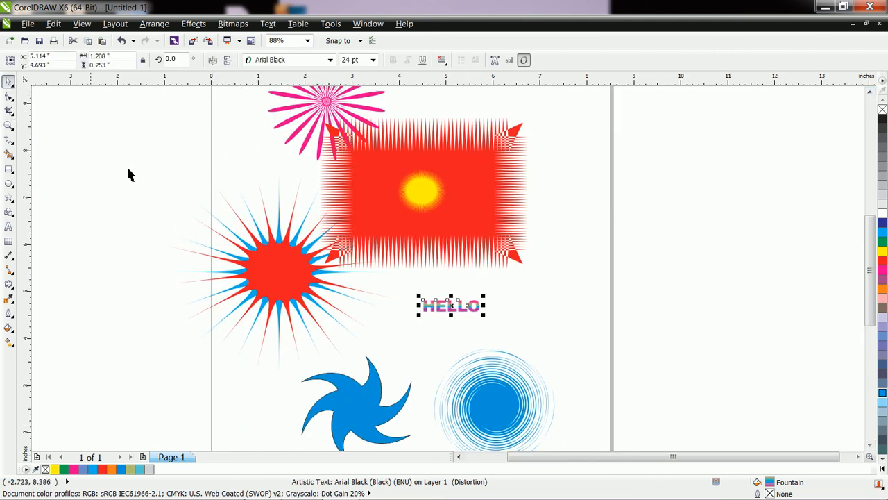
{"action": "left_click", "coordinate": [508, 324]}
{"action": "left_click", "coordinate": [454, 316]}
{"action": "left_click_drag", "start_coordinate": [483, 298], "coordinate": [635, 247]}
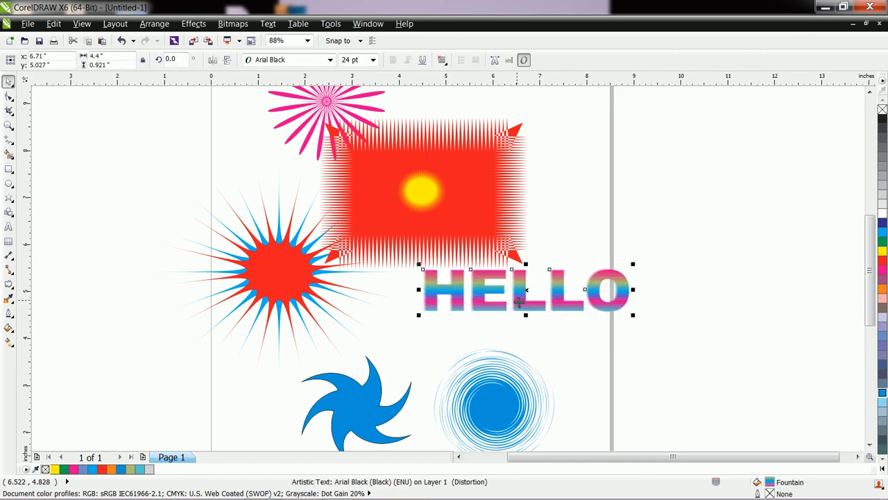
{"action": "left_click_drag", "start_coordinate": [529, 293], "coordinate": [479, 315]}
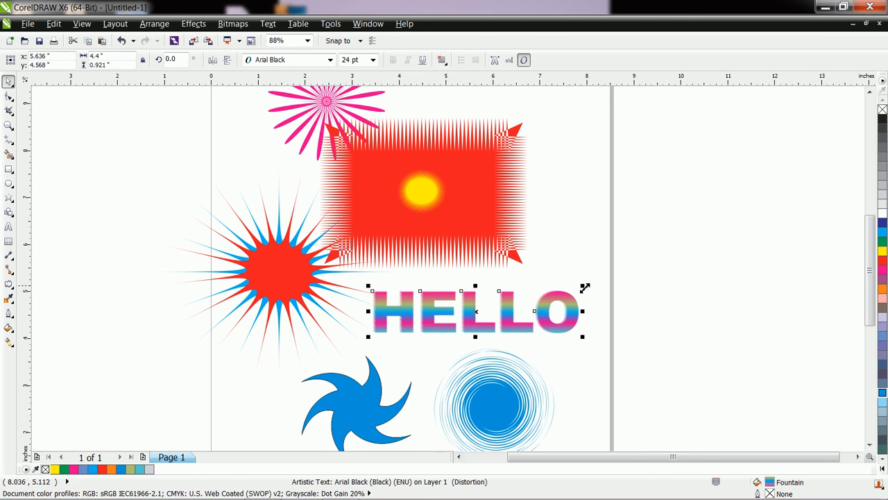
- Enlarge the HELLO text further to about 6.5 by 1.37 inches, reposition it above the blue stars, and deselect it
{"action": "left_click_drag", "start_coordinate": [582, 285], "coordinate": [681, 264]}
{"action": "left_click_drag", "start_coordinate": [530, 306], "coordinate": [463, 321]}
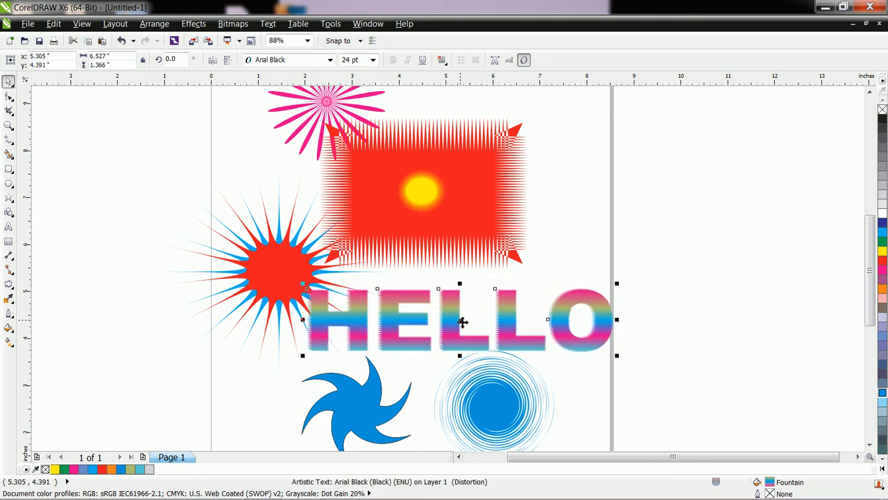
{"action": "left_click", "coordinate": [548, 228]}
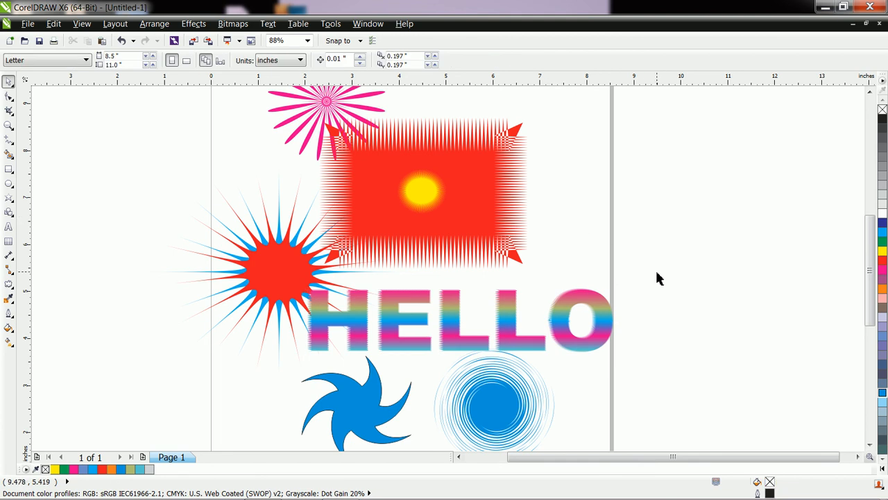